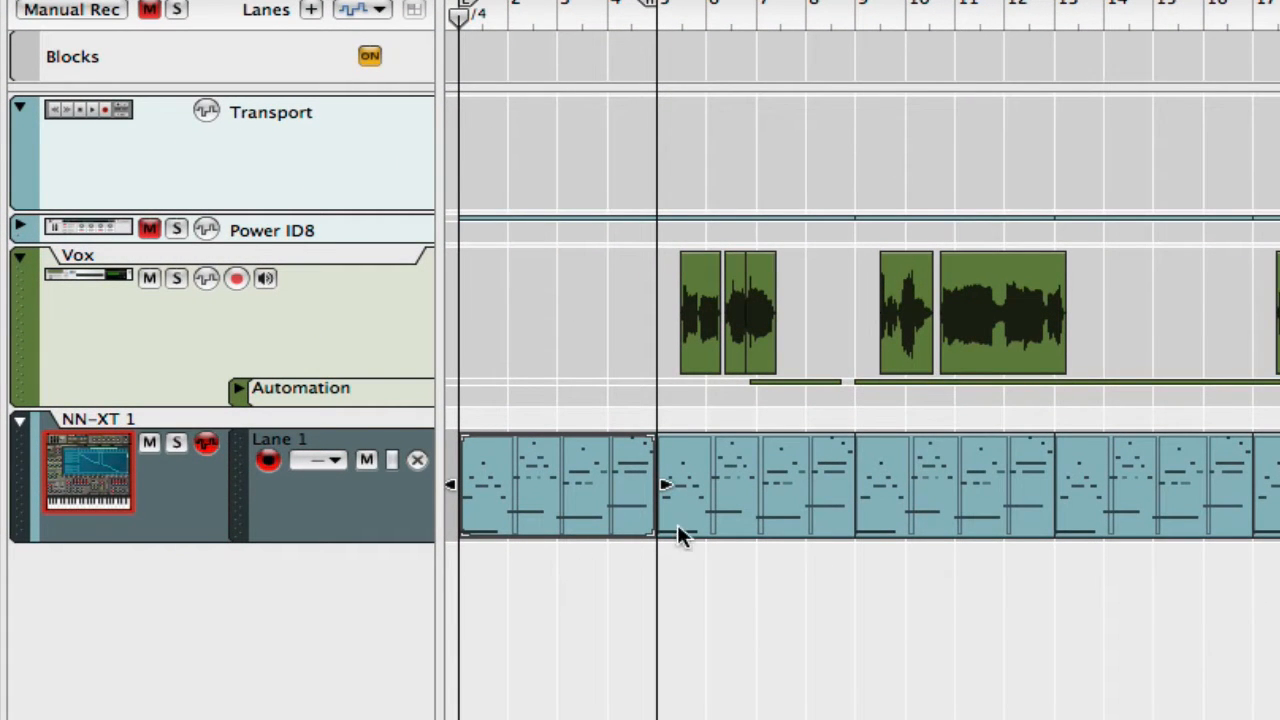
# Step: Play the song from bar 1 with the NN-XT 1 piano, check its mixer channel level, and stop playback
pyautogui.click(531, 457)
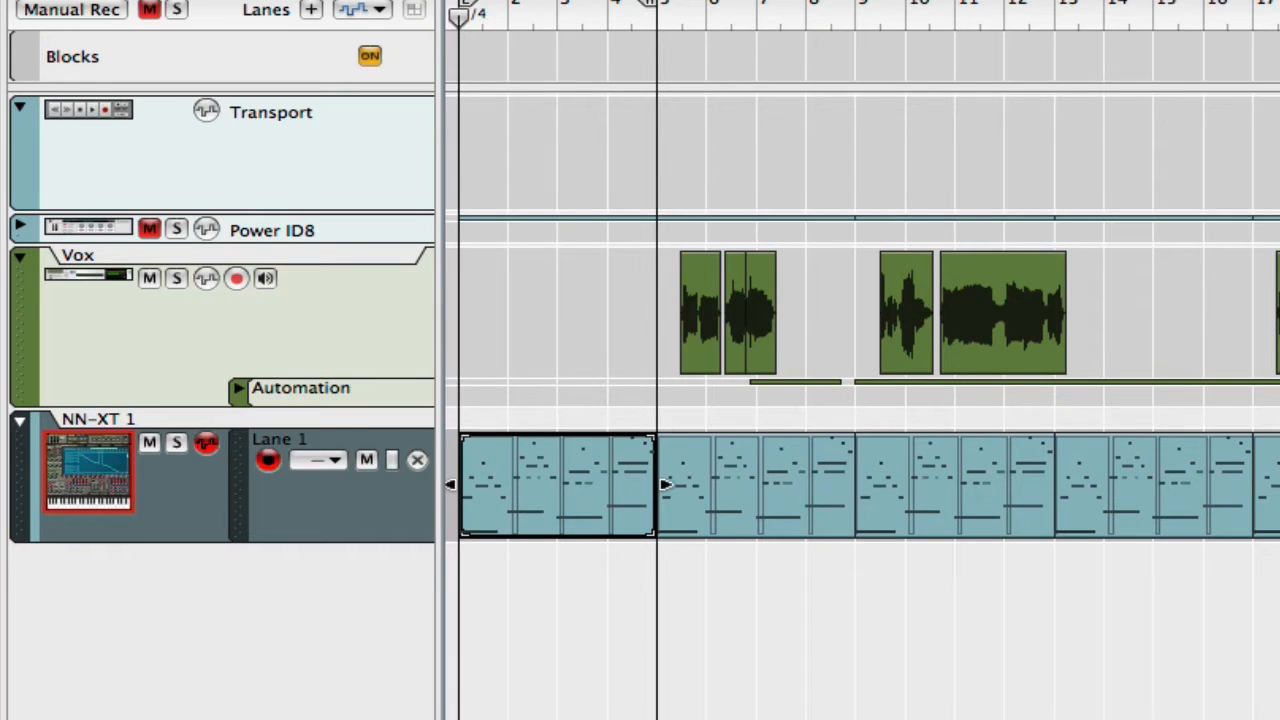
pyautogui.press('space')
pyautogui.press('space')
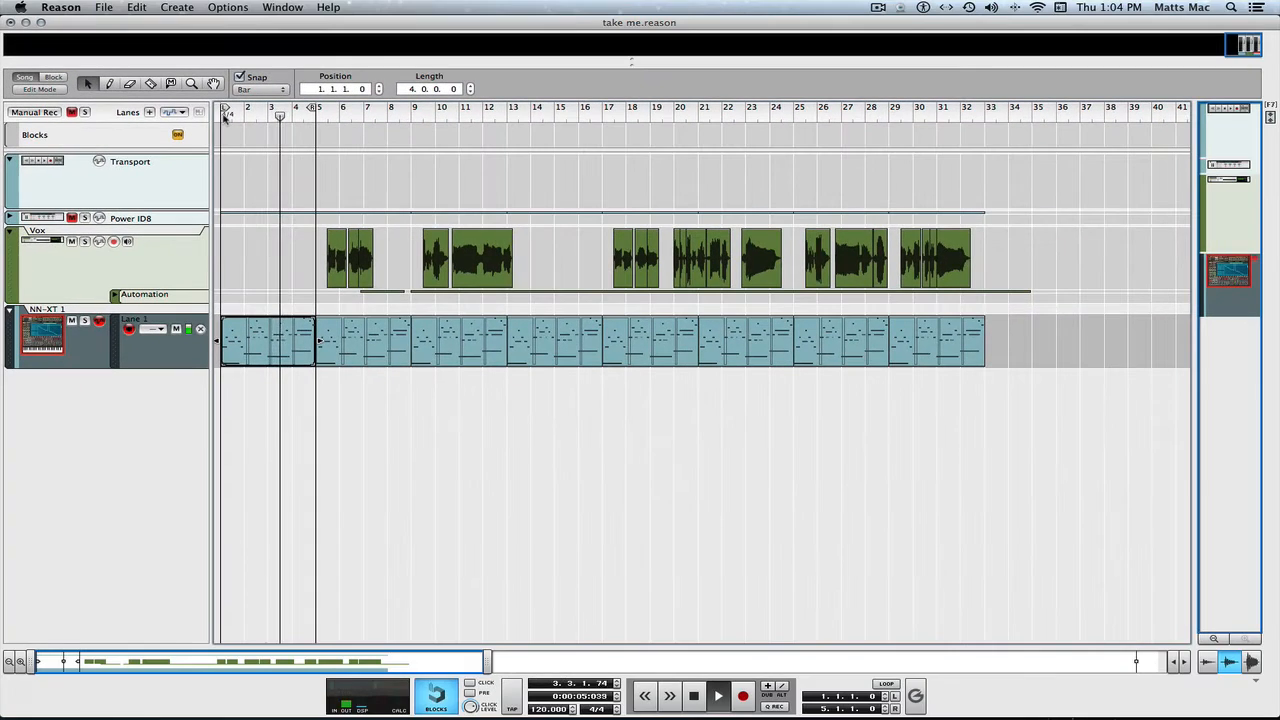
pyautogui.press('F5')
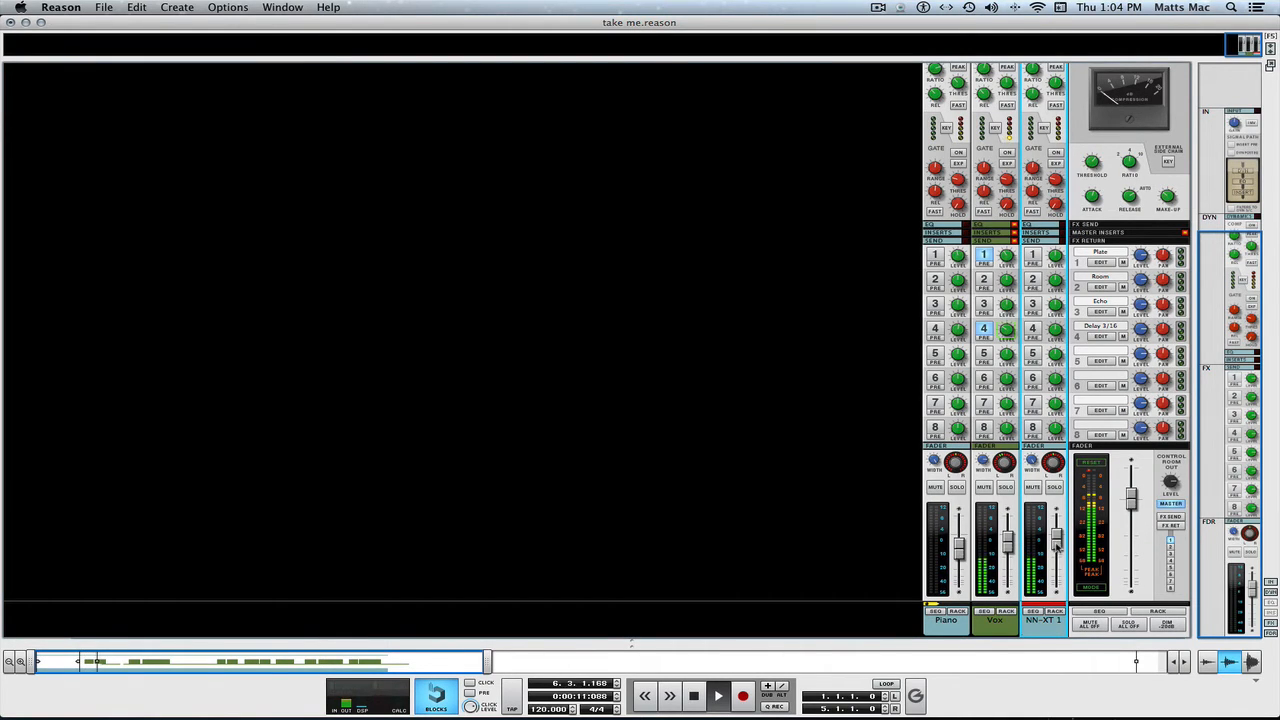
pyautogui.moveTo(1055, 545)
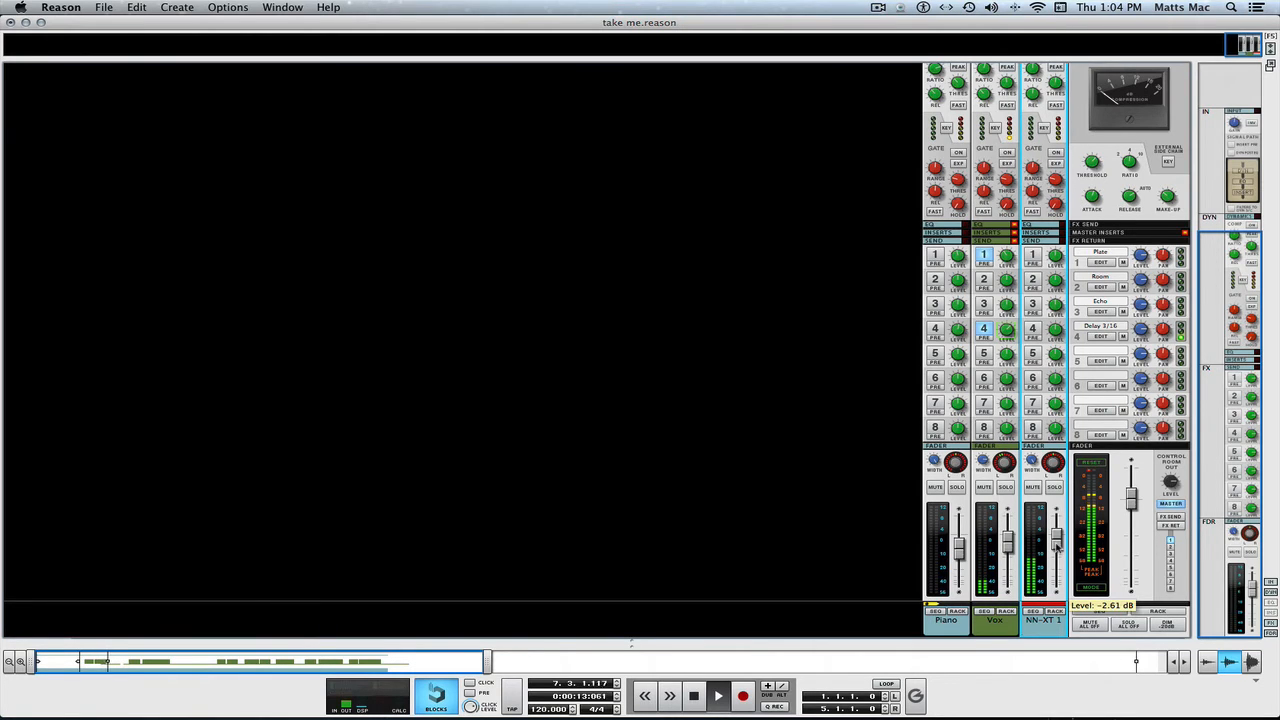
pyautogui.press('F7')
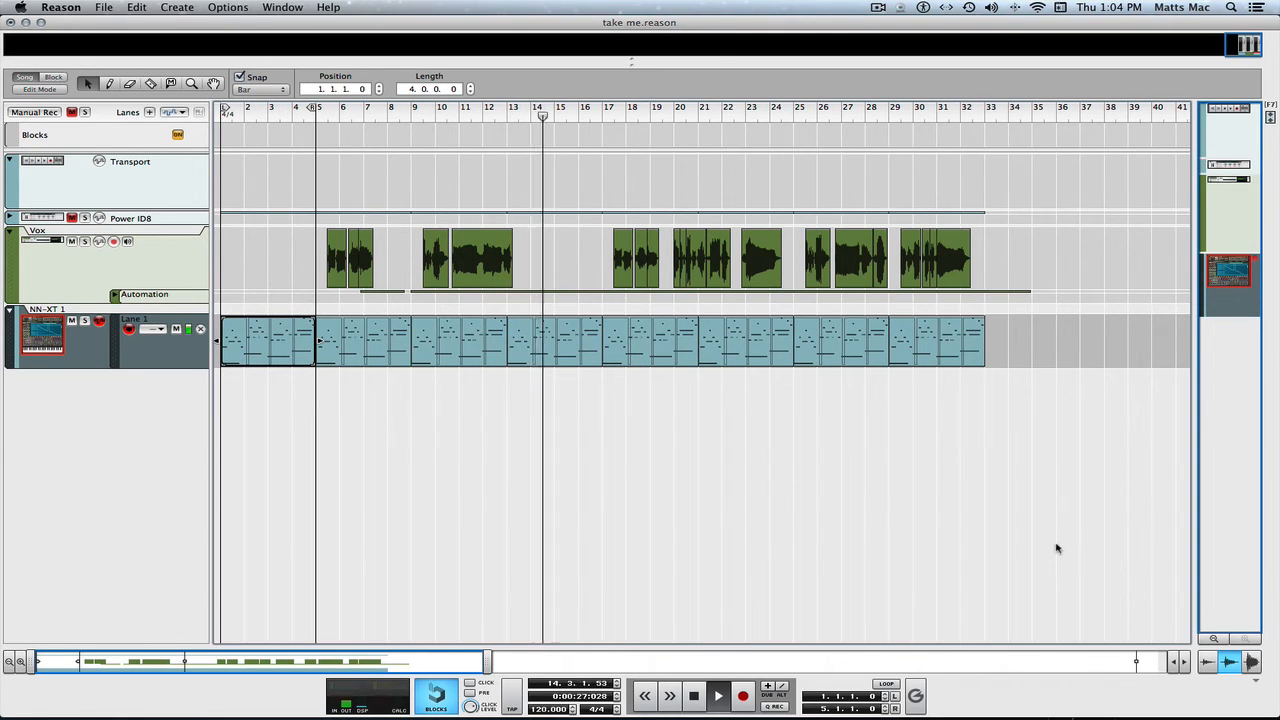
pyautogui.press('space')
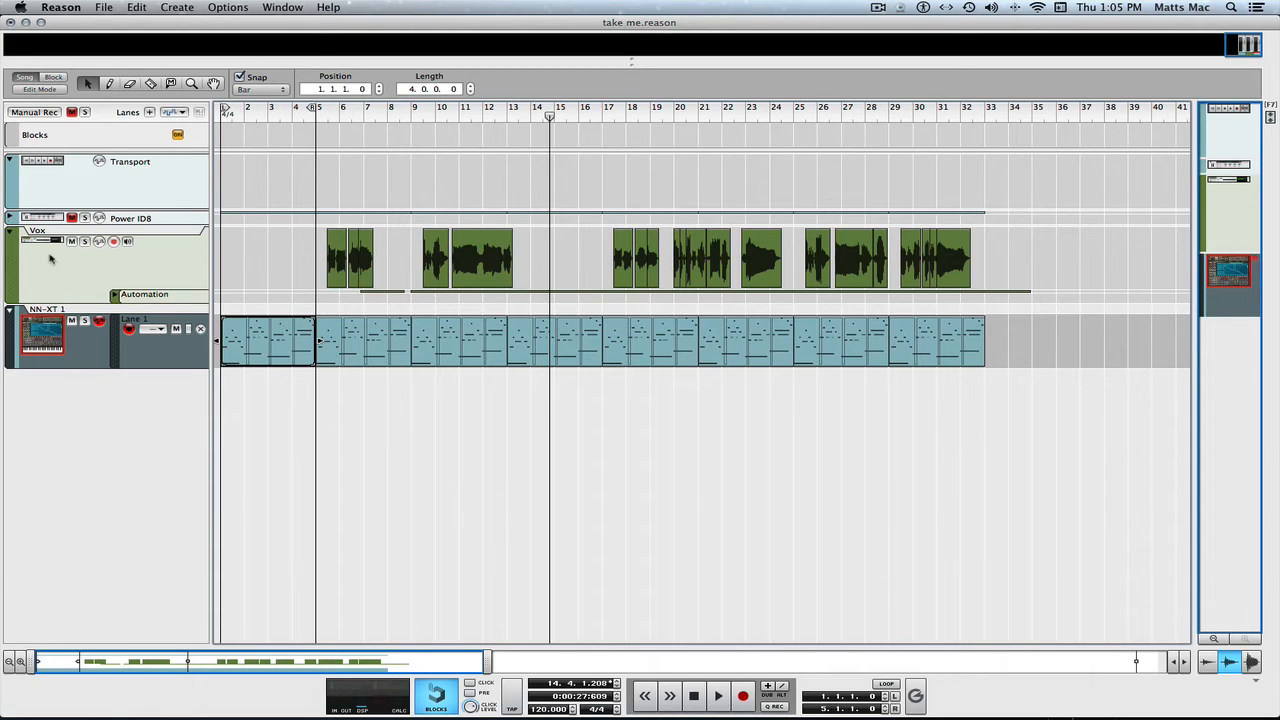
# Step: Swap the audible piano from NN-XT 1 to the expanded Power ID8 track using the track mutes and audition it from bar 1
pyautogui.click(73, 321)
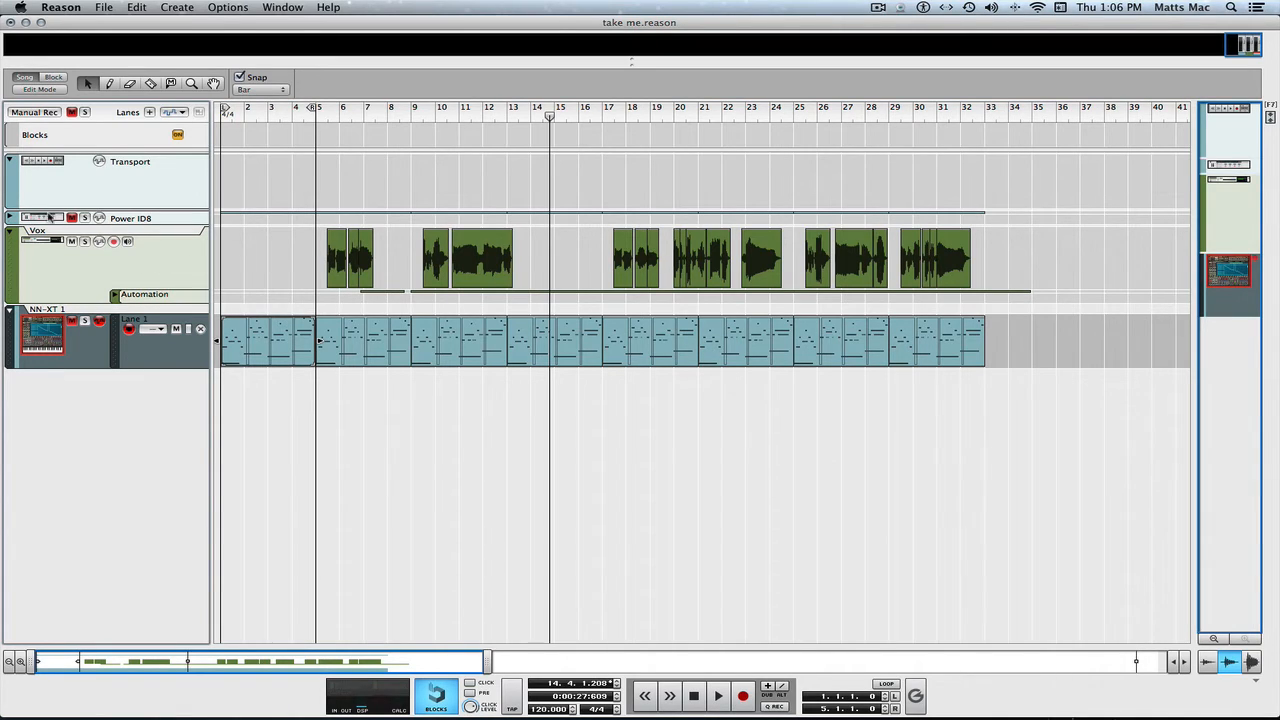
pyautogui.click(10, 217)
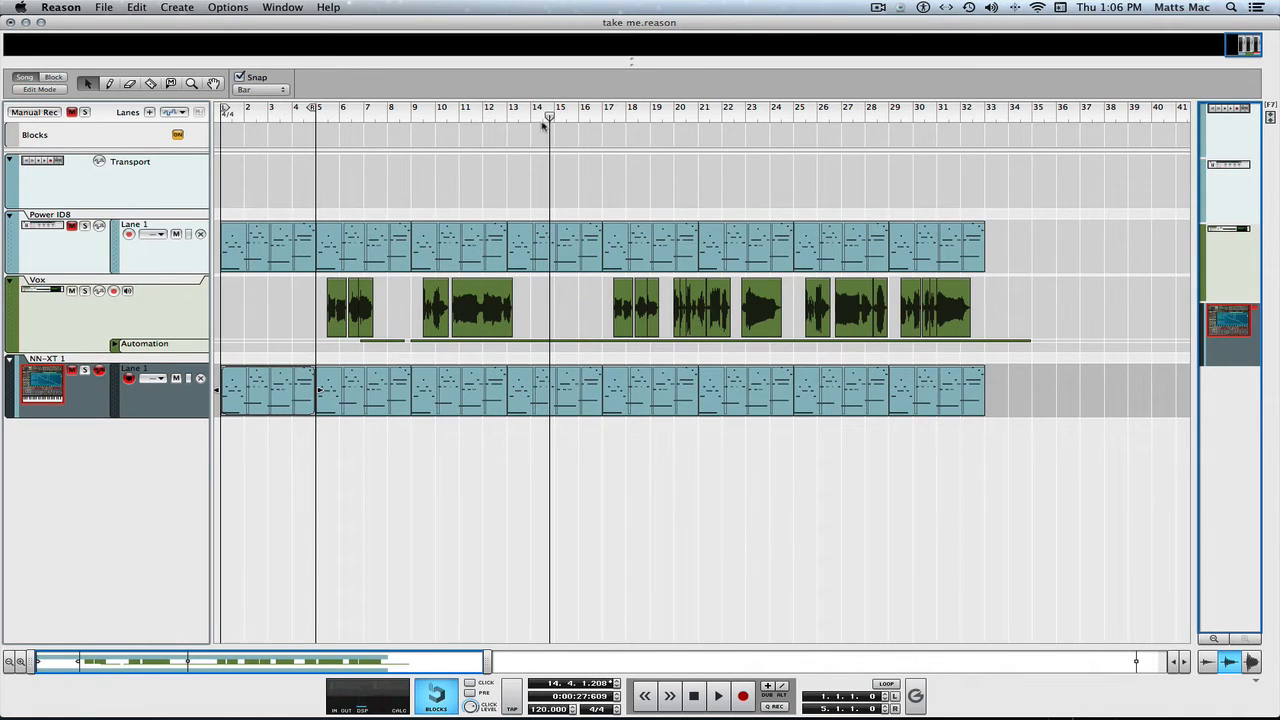
pyautogui.moveTo(551, 119); pyautogui.dragTo(140, 105)
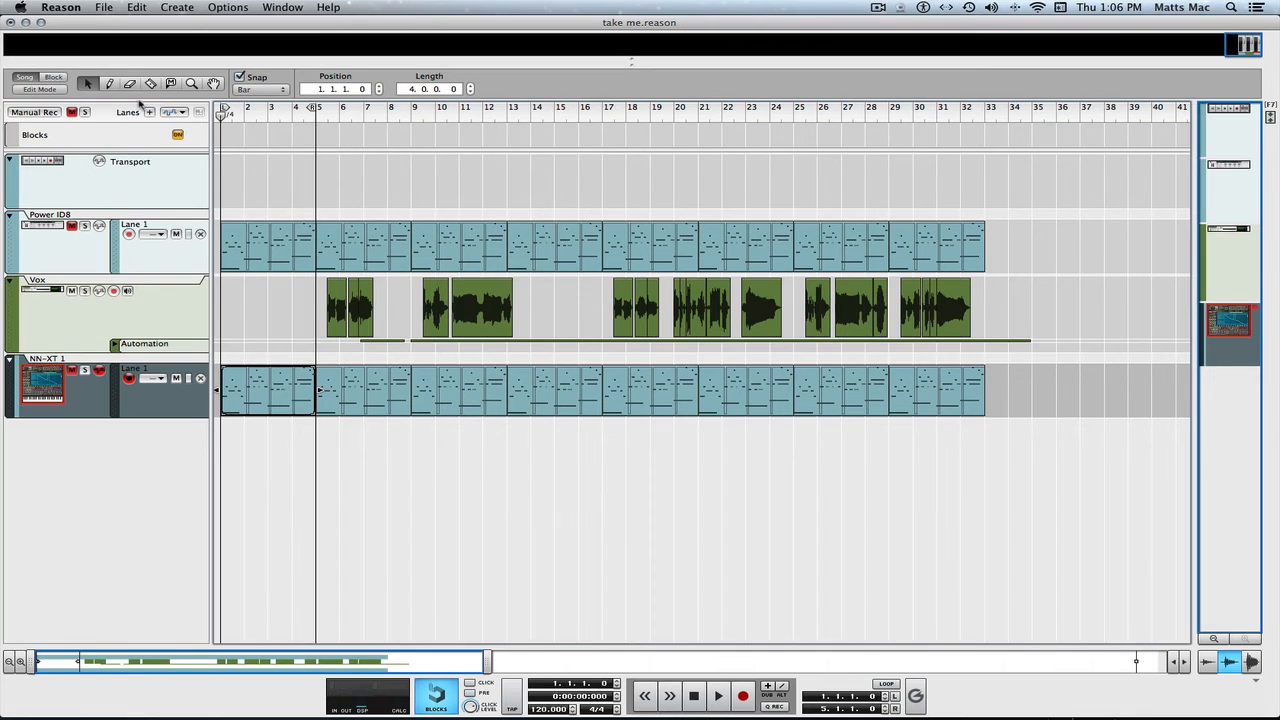
pyautogui.click(71, 228)
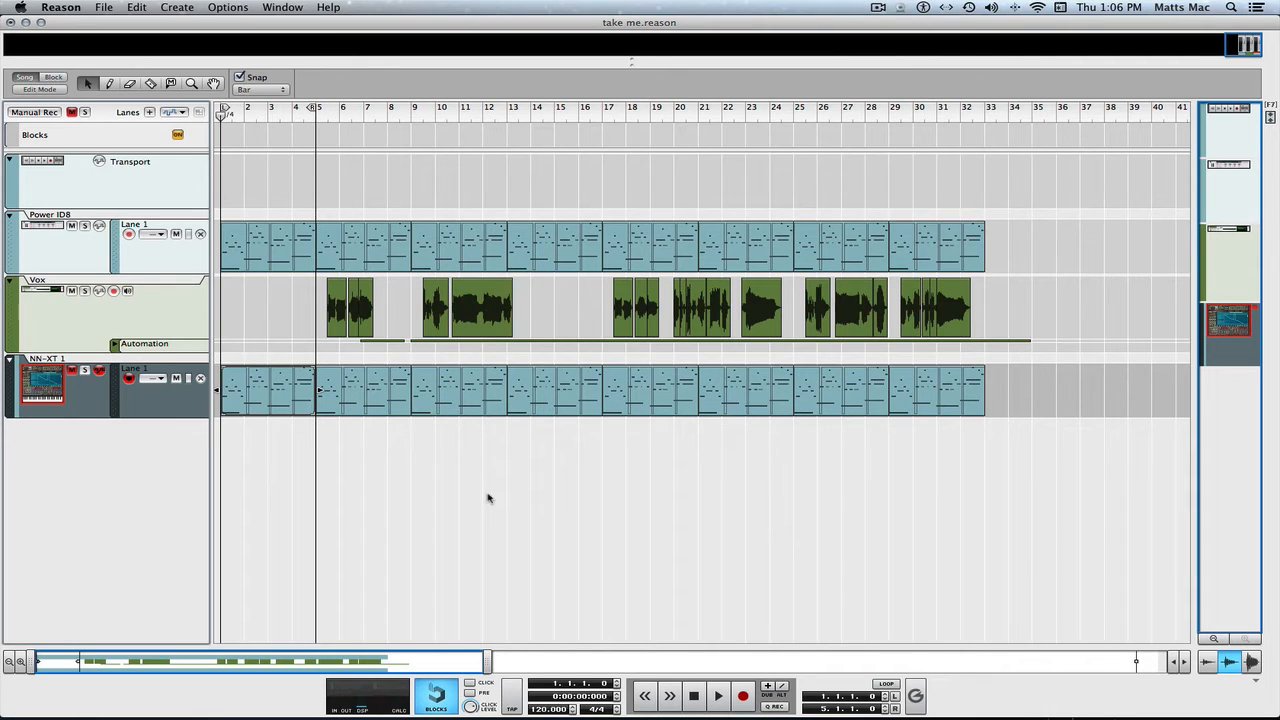
pyautogui.press('space')
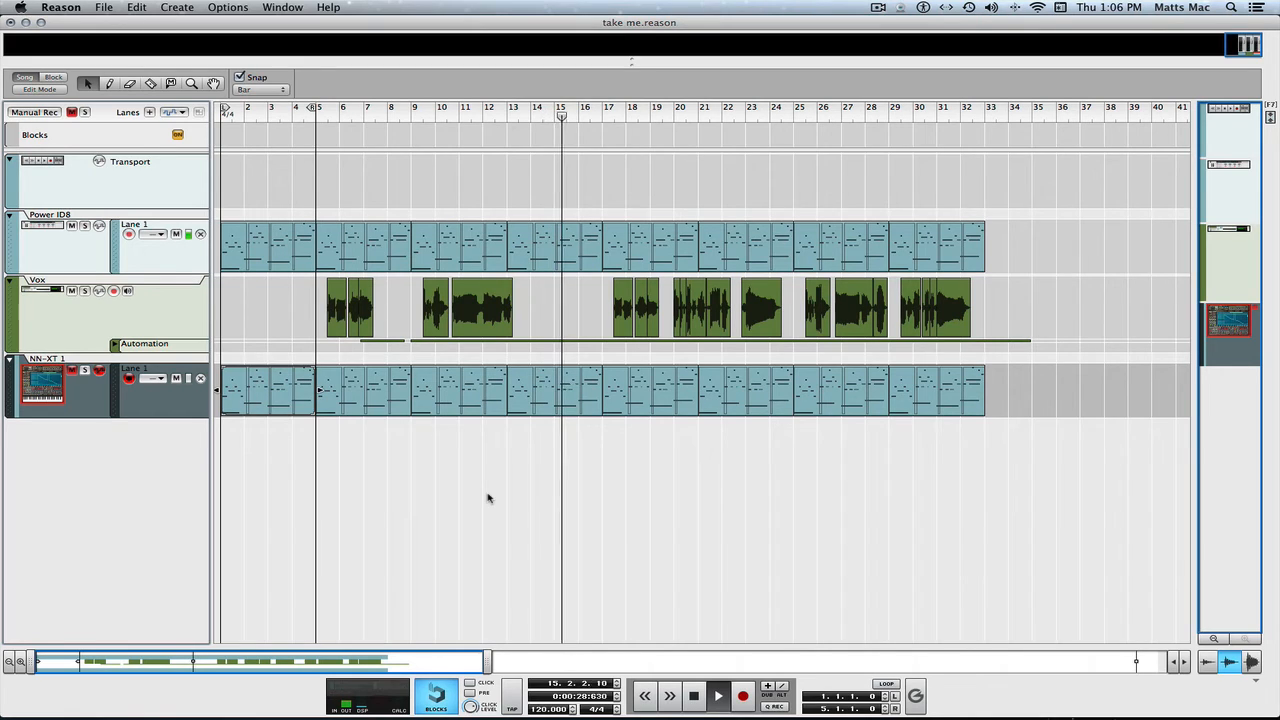
pyautogui.press('space')
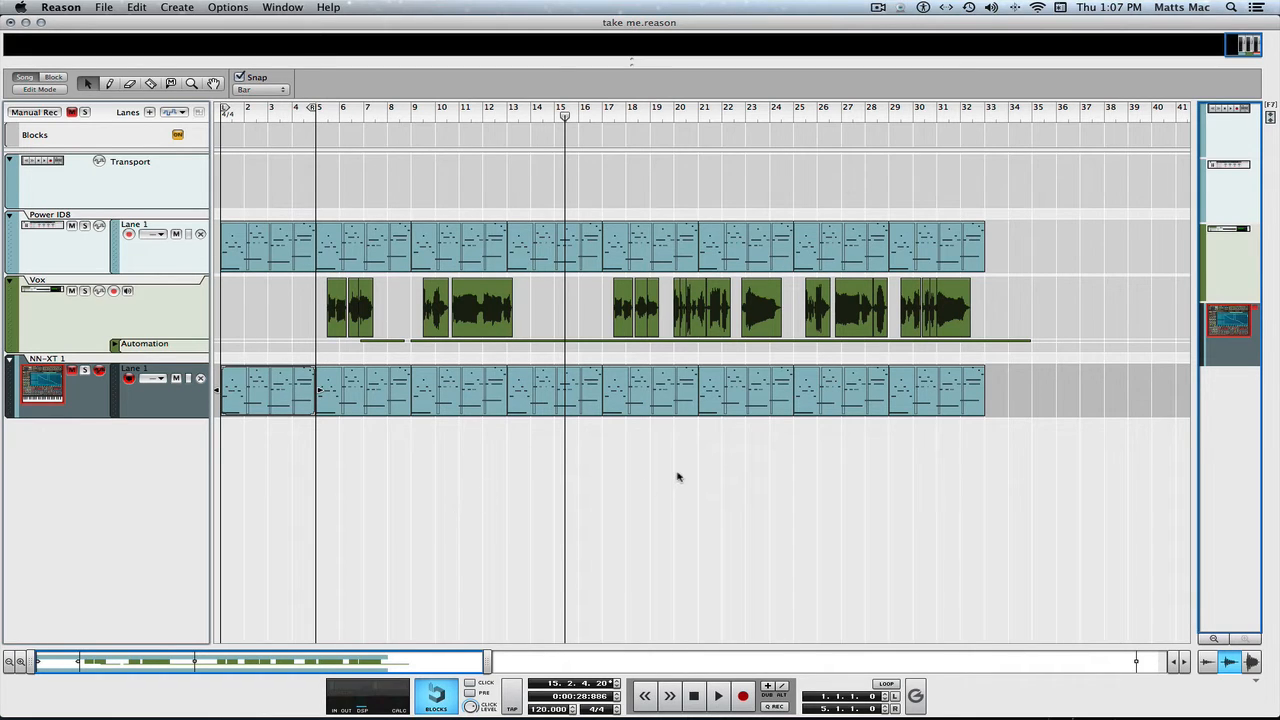
# Step: Reveal the devices inside the Power ID8 Combinator and inspect the mixer pans of its ID8 Left, Center and Right channels
pyautogui.press('F6')
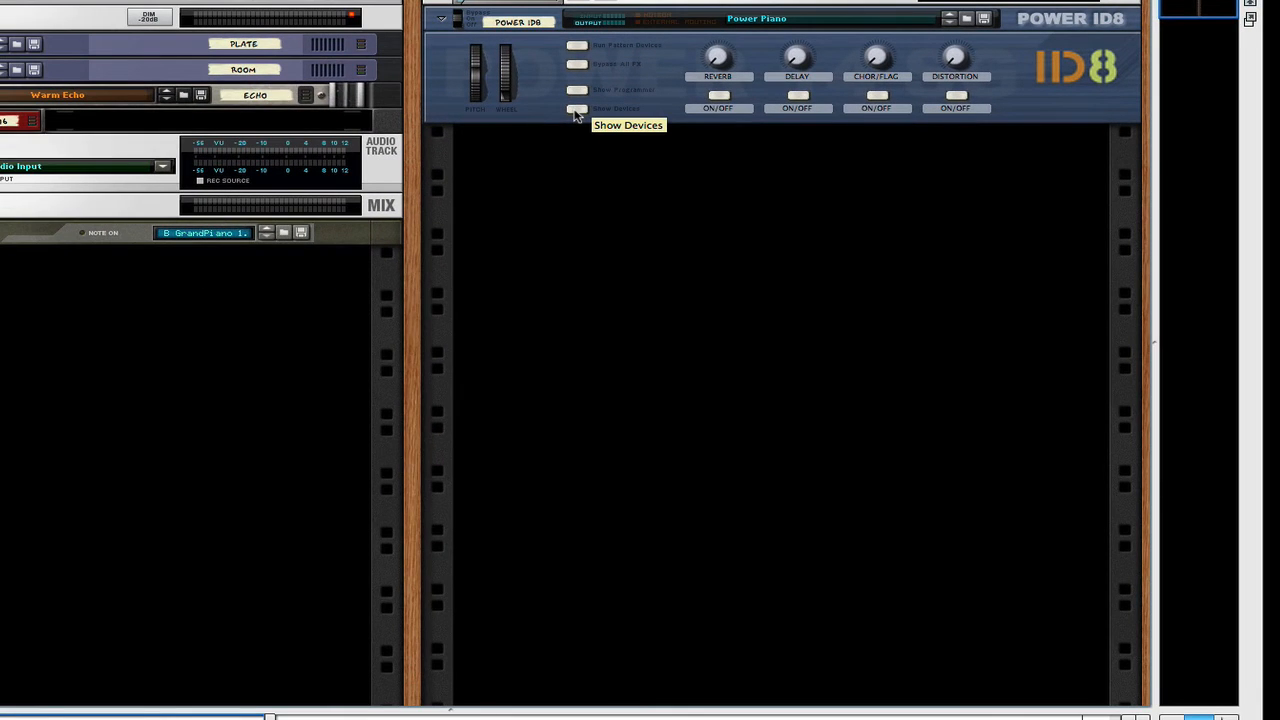
pyautogui.click(576, 110)
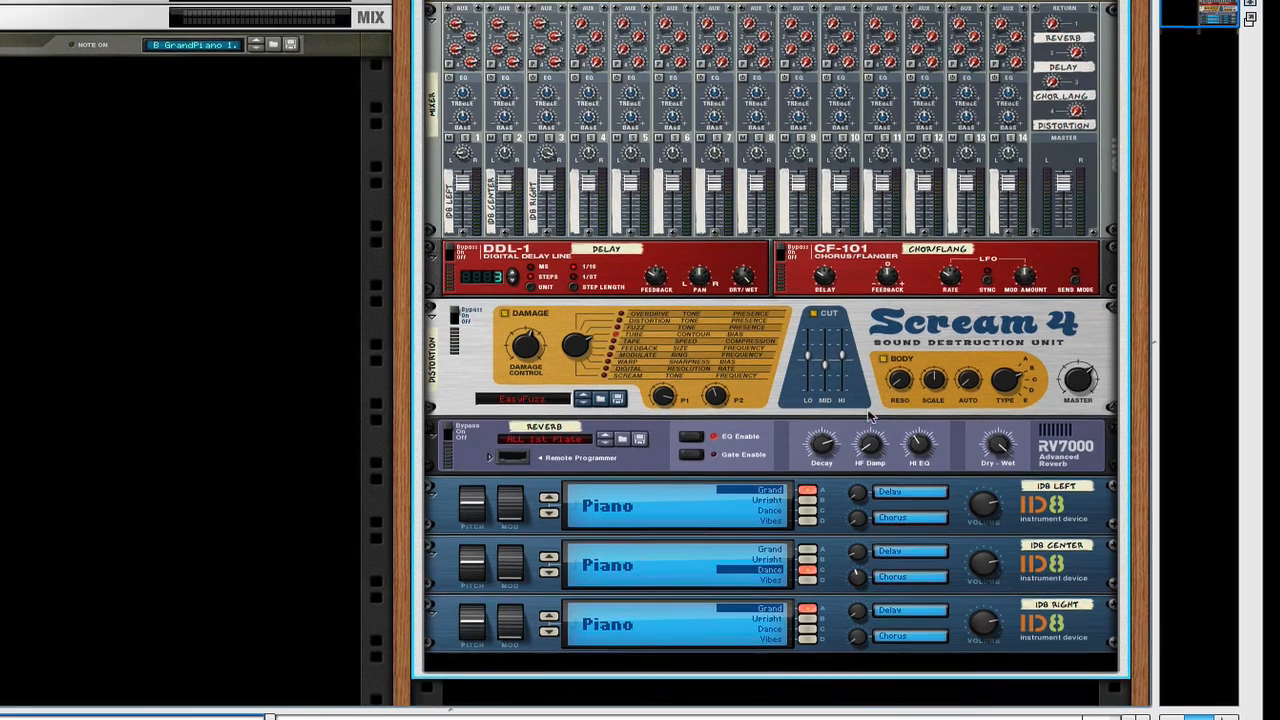
pyautogui.scroll(-1, 868, 416)
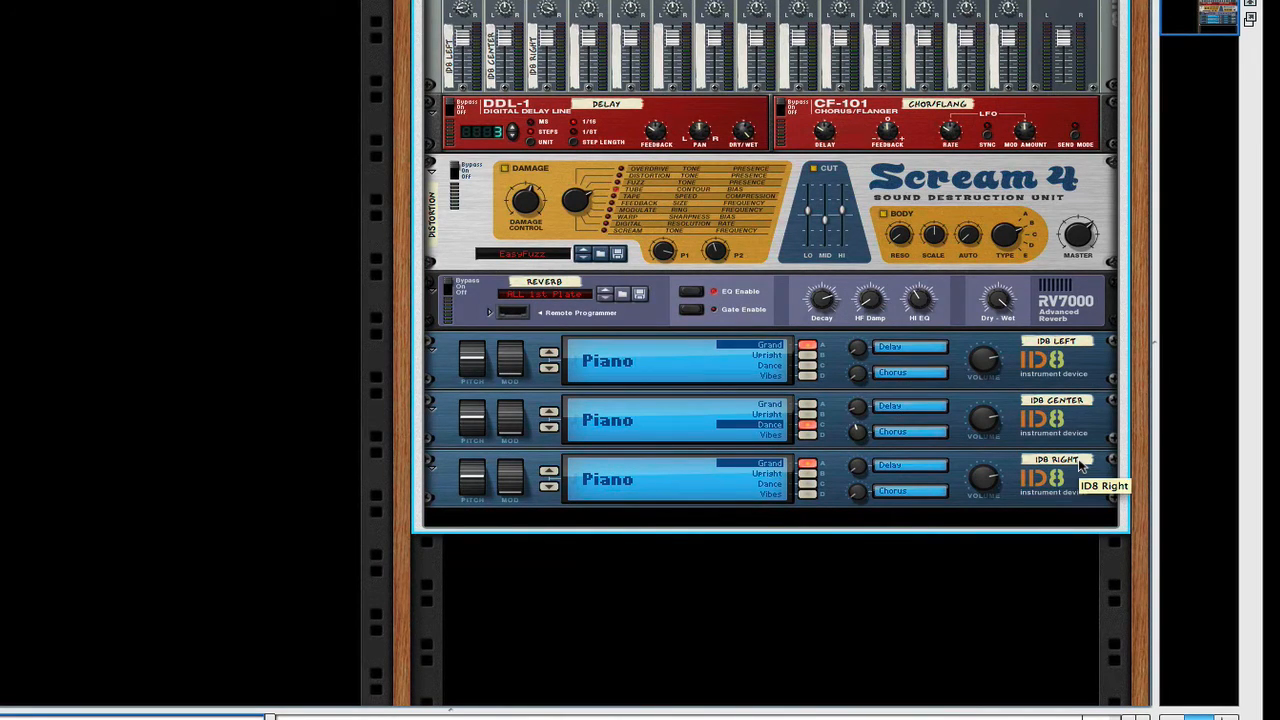
pyautogui.scroll(4, 625, 355)
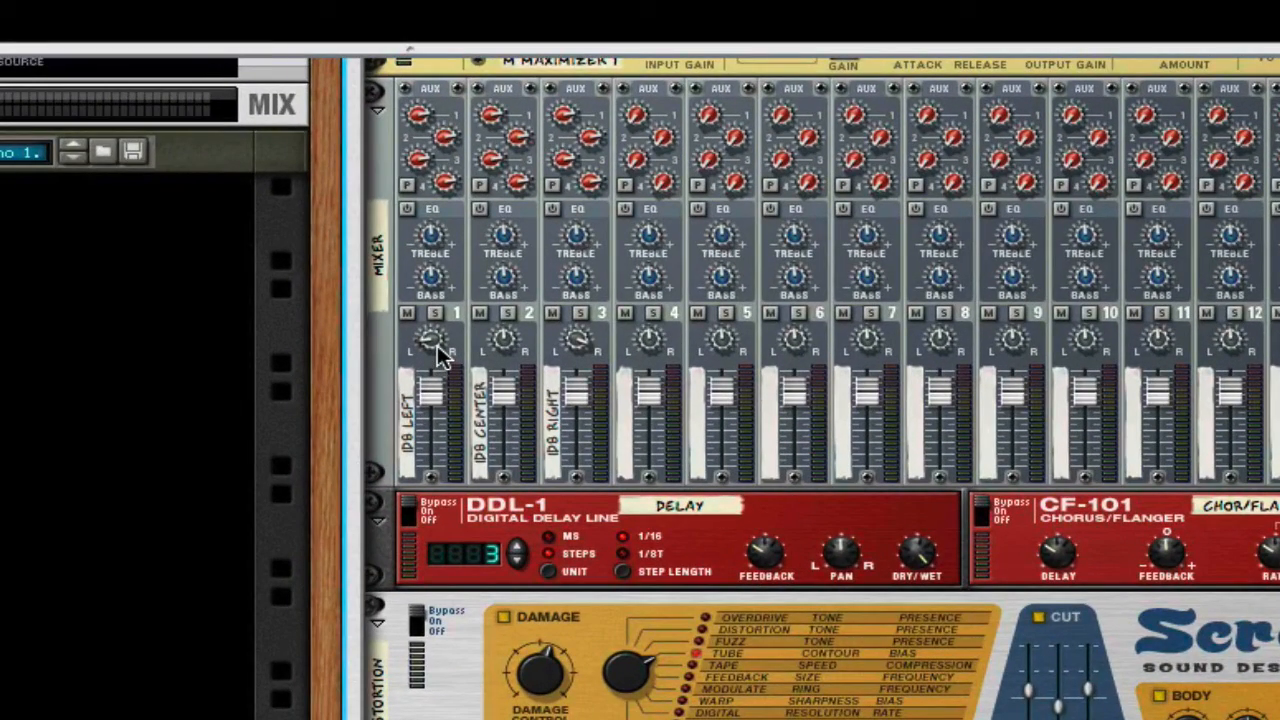
pyautogui.moveTo(435, 352)
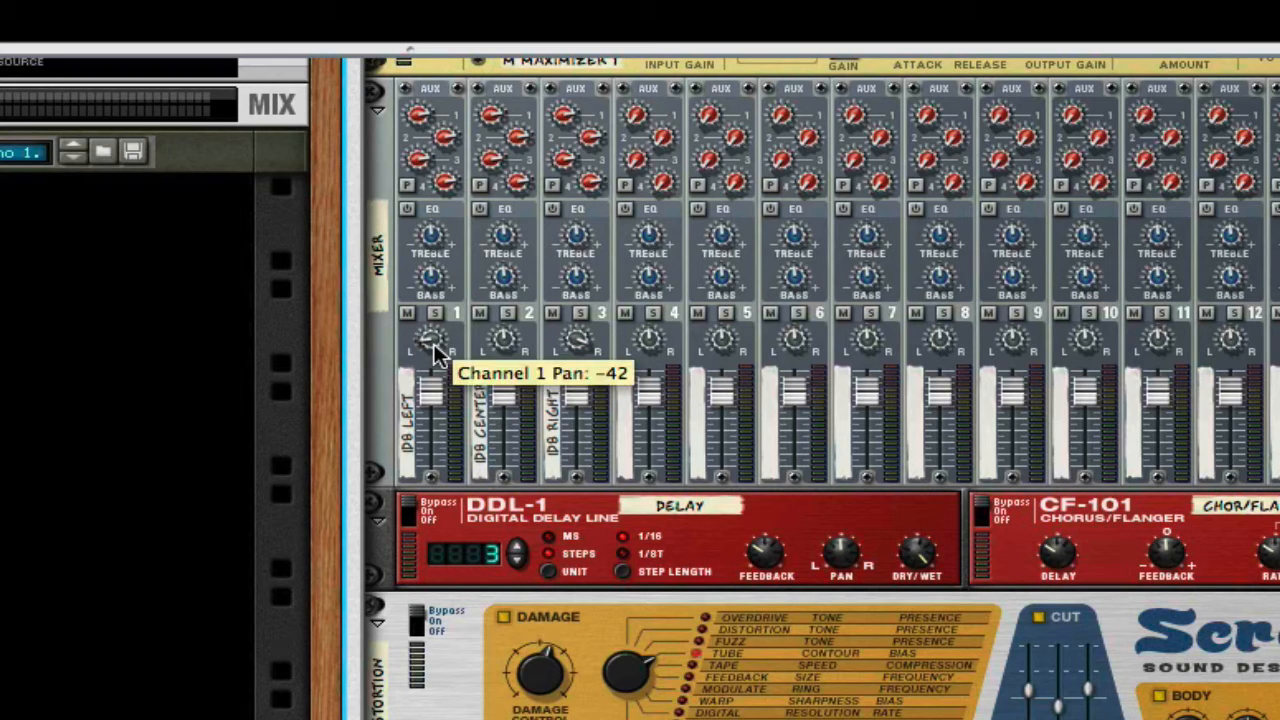
pyautogui.moveTo(585, 352)
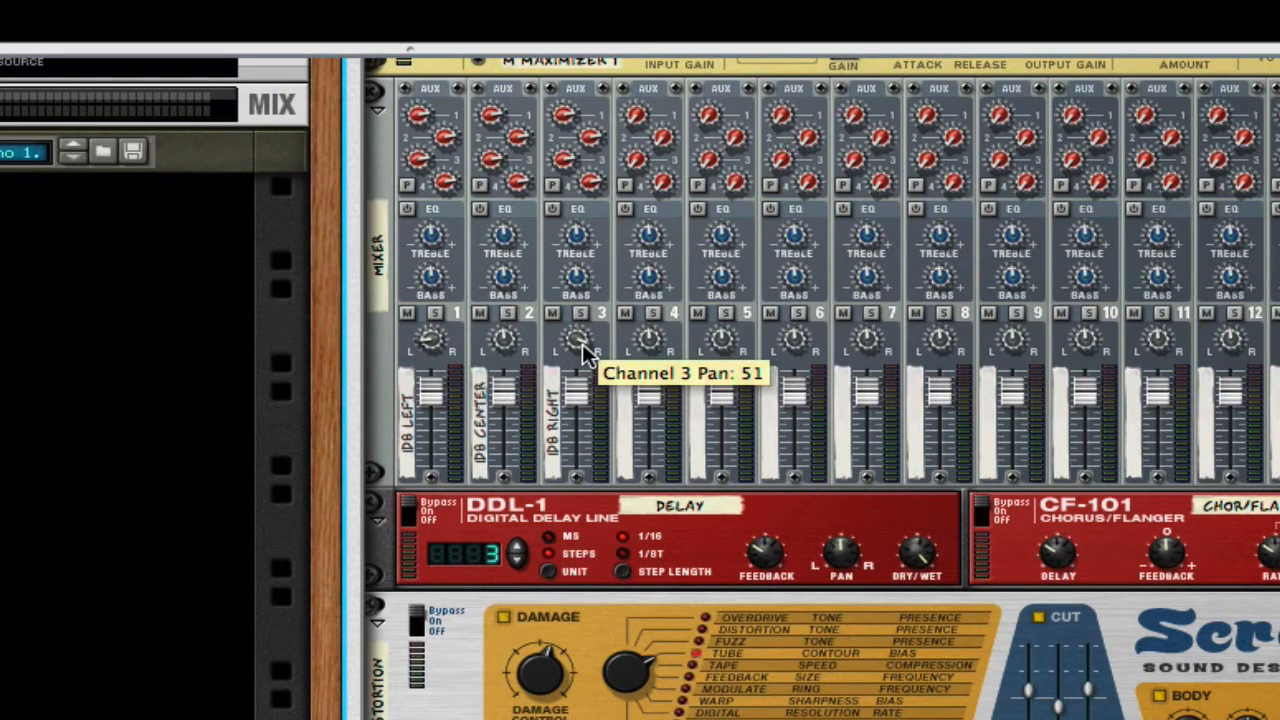
pyautogui.moveTo(504, 348)
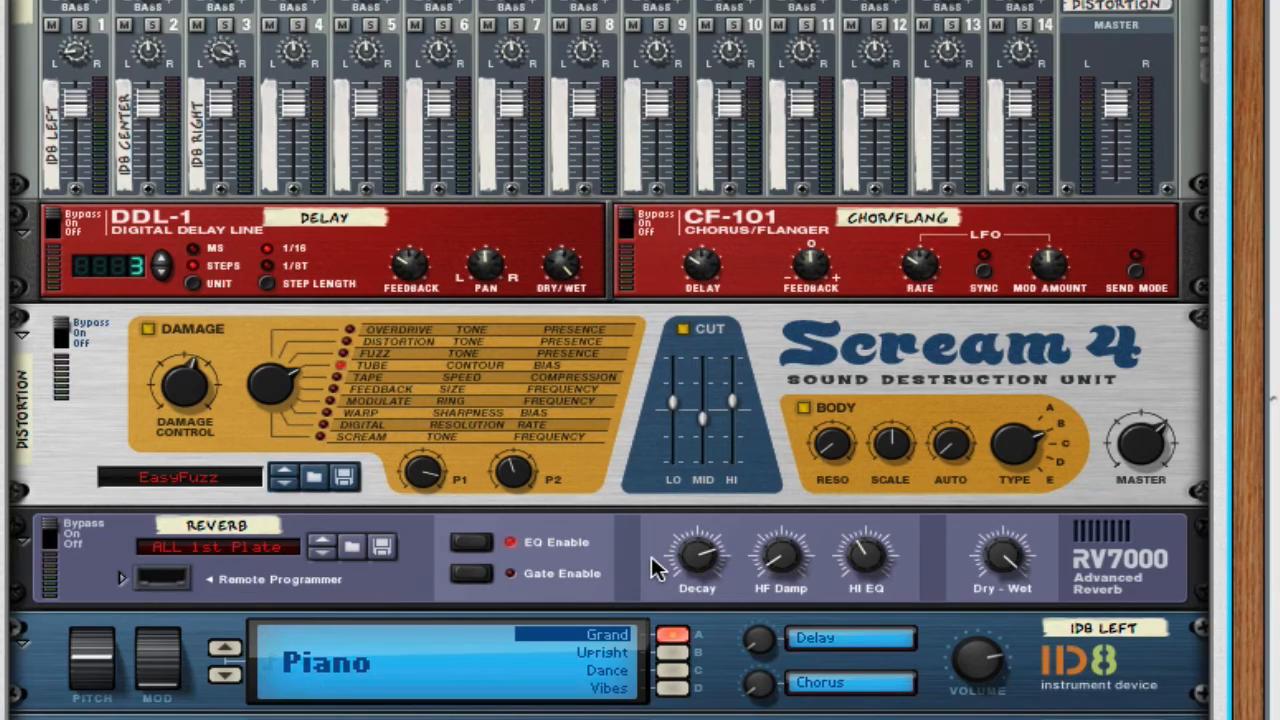
# Step: Examine the Combinator's Maximizer, mixer sends and levels, and its delay, chorus, distortion and reverb devices
pyautogui.scroll(8, 641, 565)
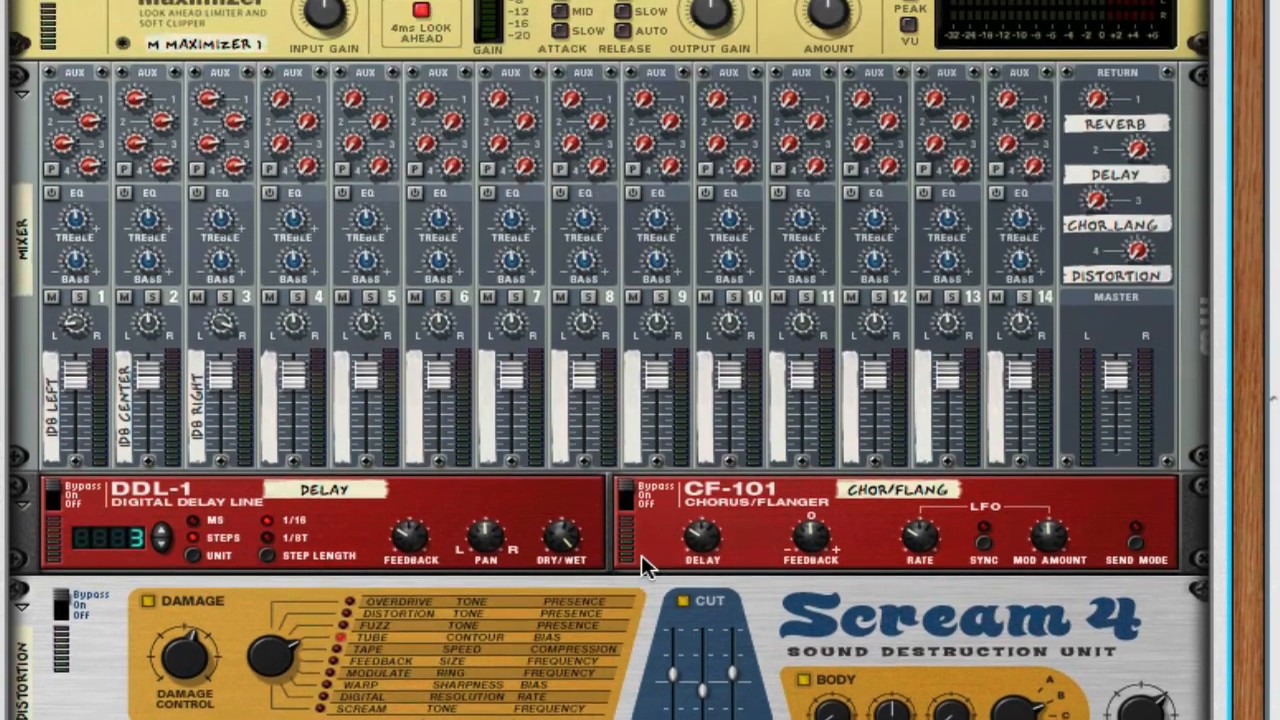
pyautogui.scroll(4, 550, 502)
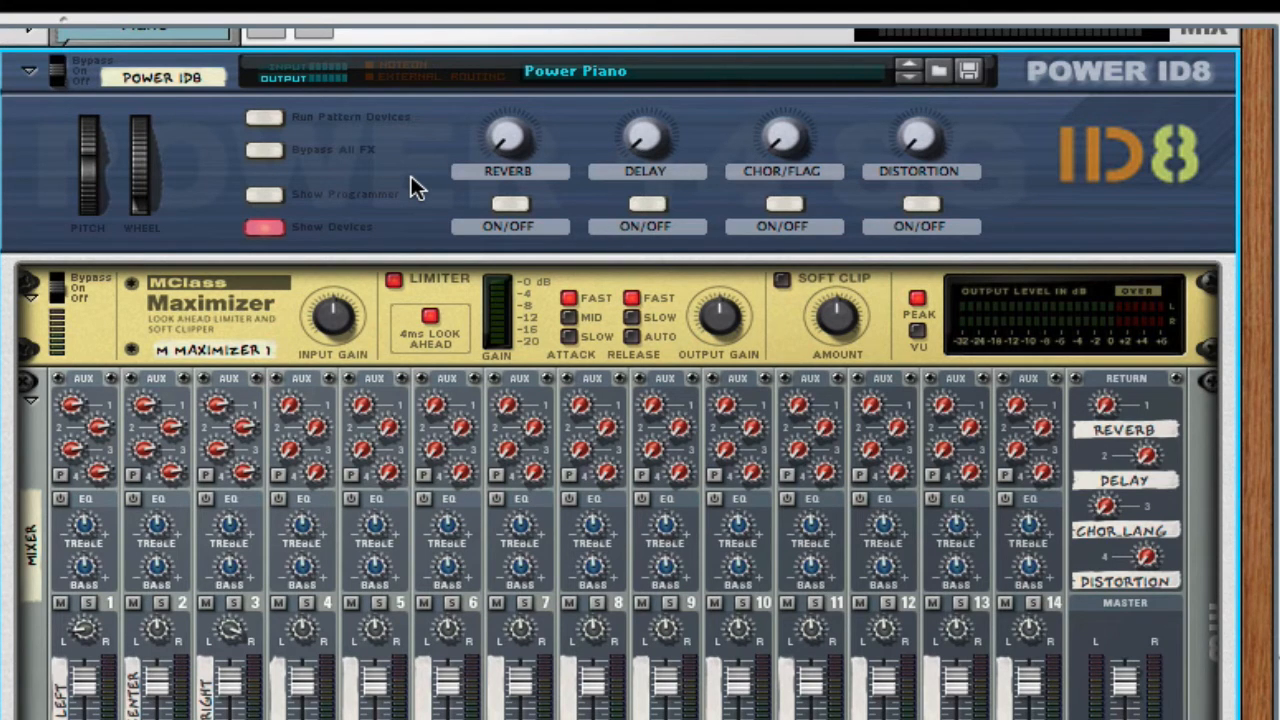
pyautogui.scroll(-10, 415, 188)
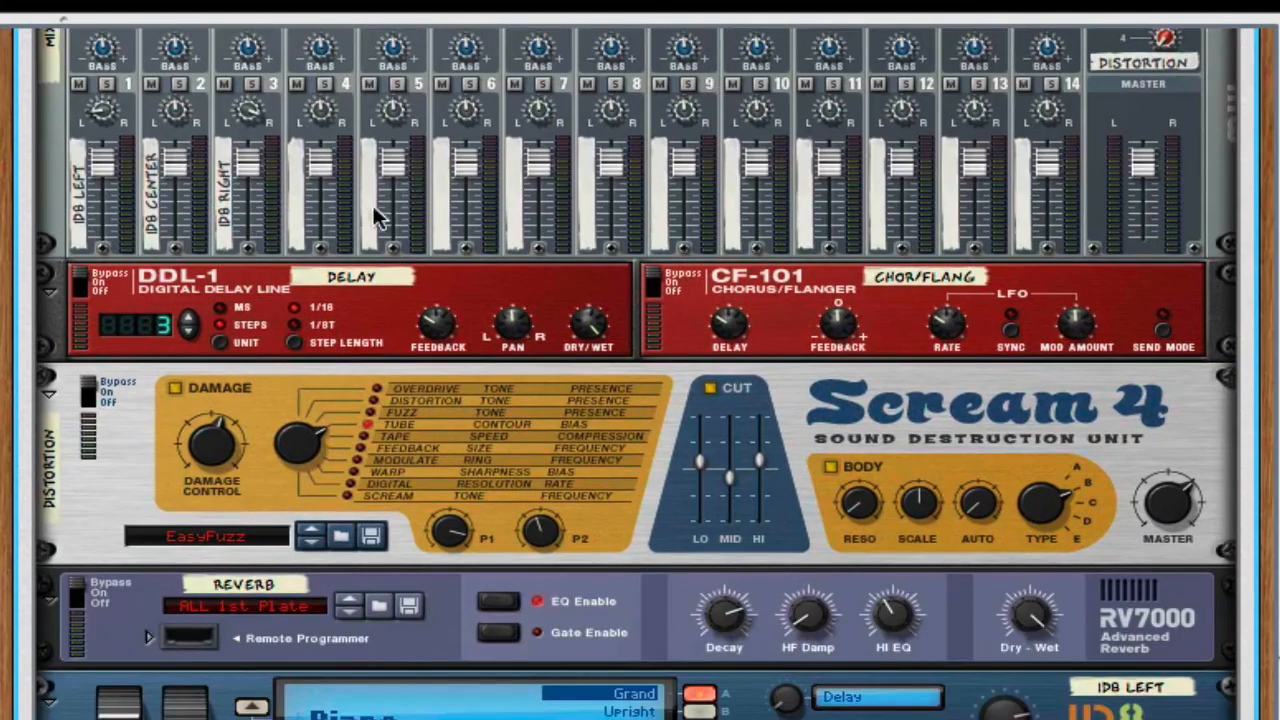
pyautogui.scroll(5, 381, 272)
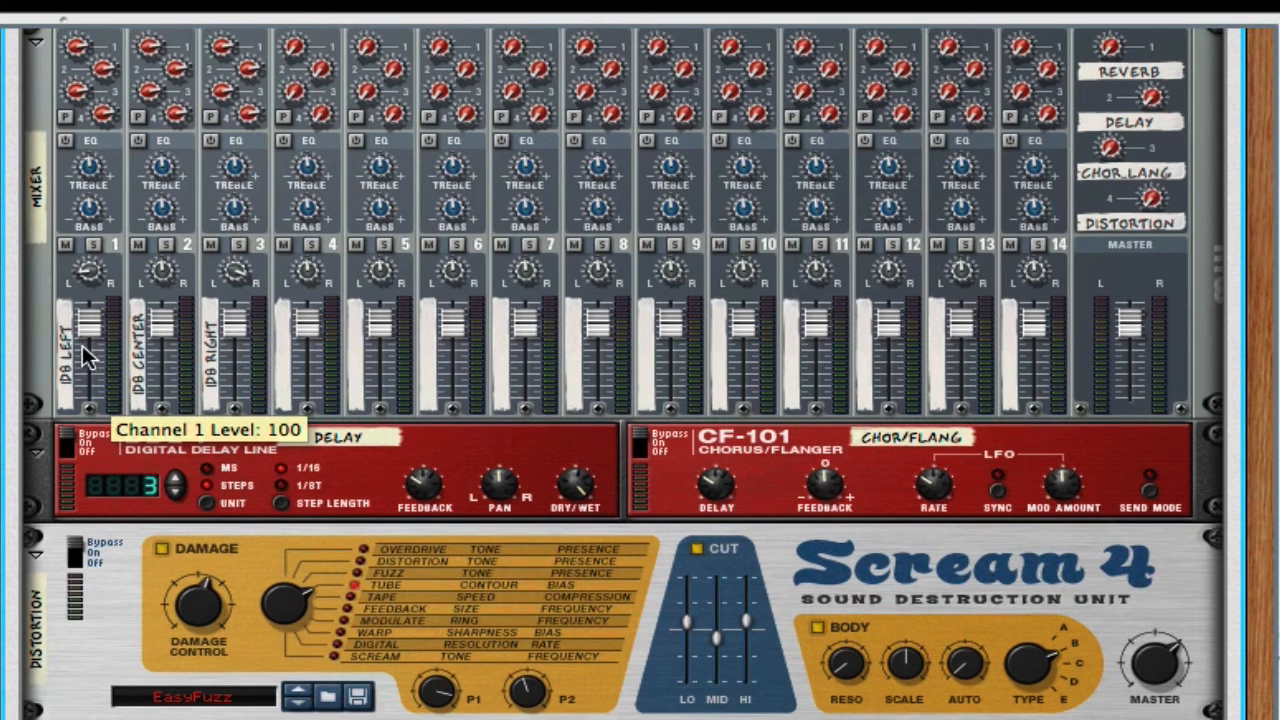
pyautogui.scroll(5, 82, 345)
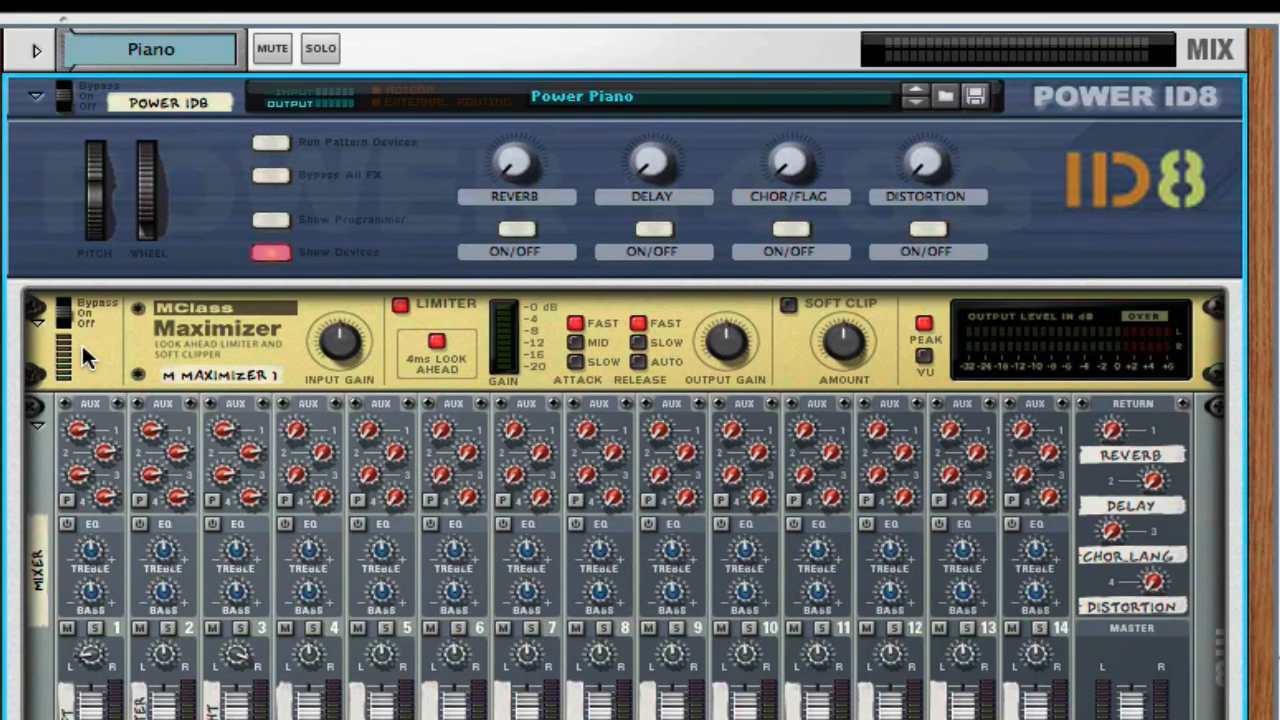
# Step: Enable the Combinator's reverb with its amount at about 57, and enable the delay with its amount raised slightly
pyautogui.scroll(-2, 472, 214)
pyautogui.click(503, 187)
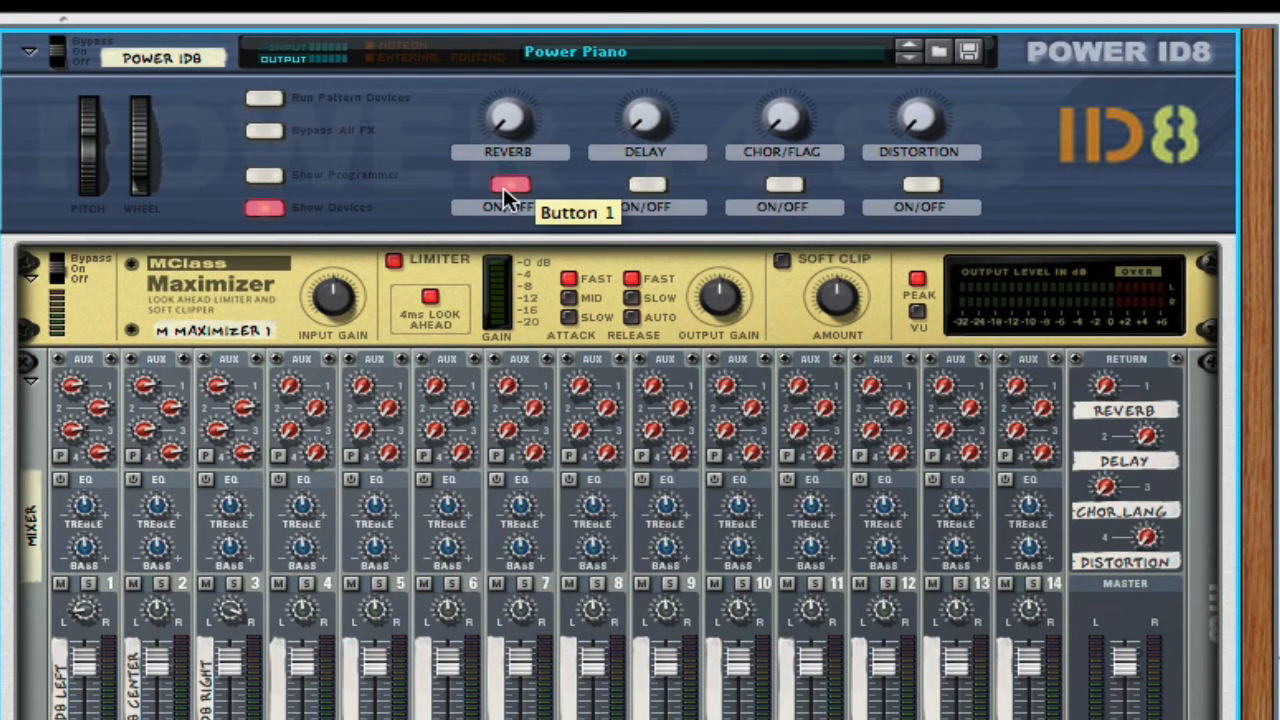
pyautogui.moveTo(511, 126); pyautogui.dragTo(498, 83)
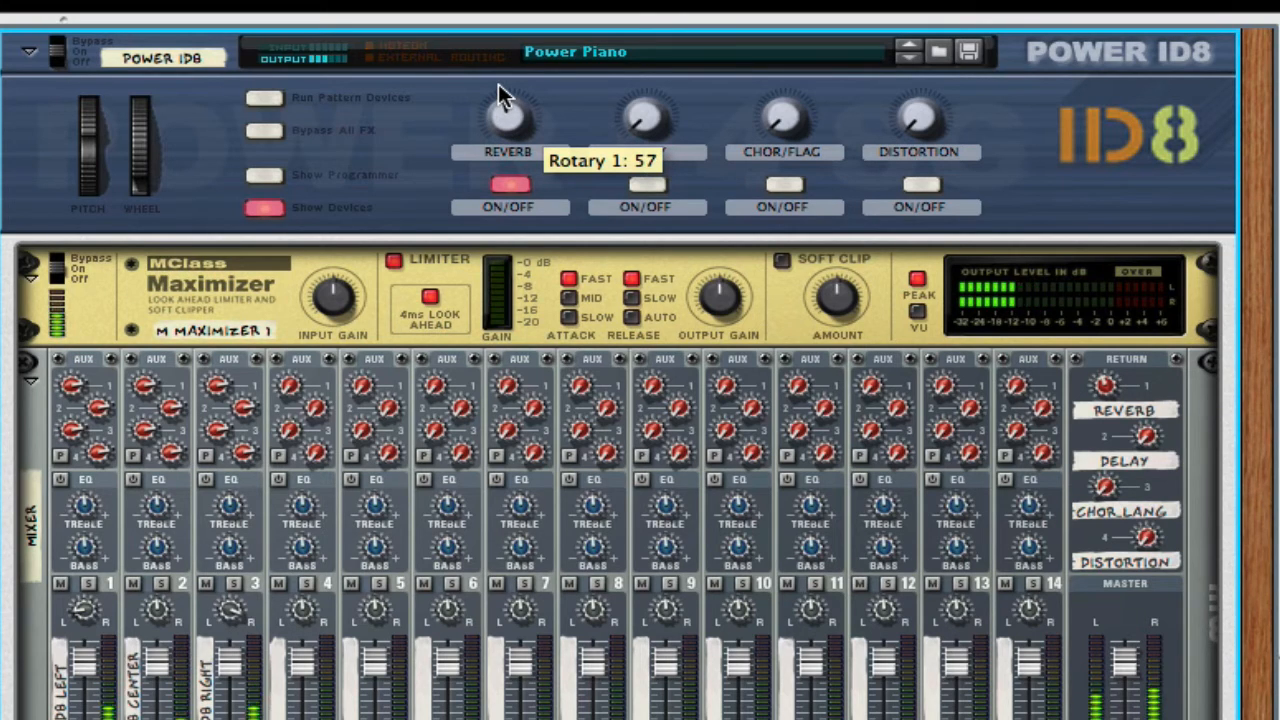
pyautogui.click(648, 184)
pyautogui.moveTo(650, 122); pyautogui.dragTo(631, 93)
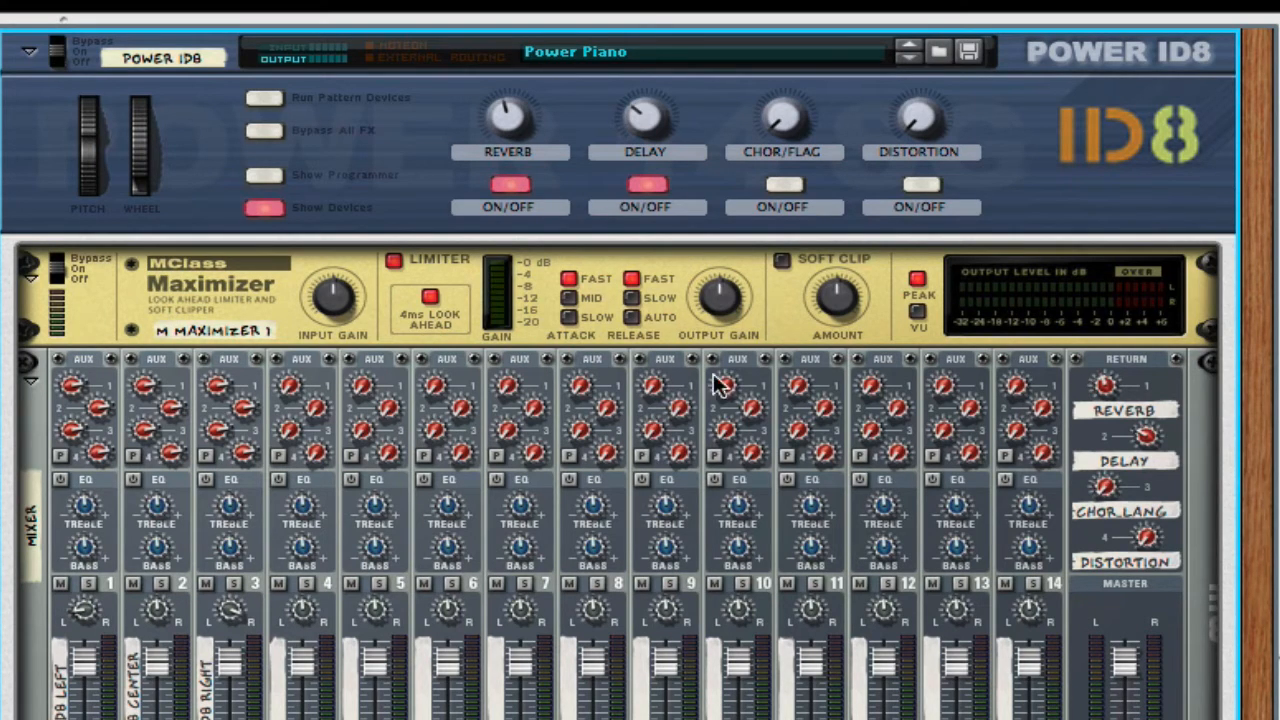
# Step: Switch off the Combinator's delay and reverb and return both amount knobs to minimum
pyautogui.click(629, 185)
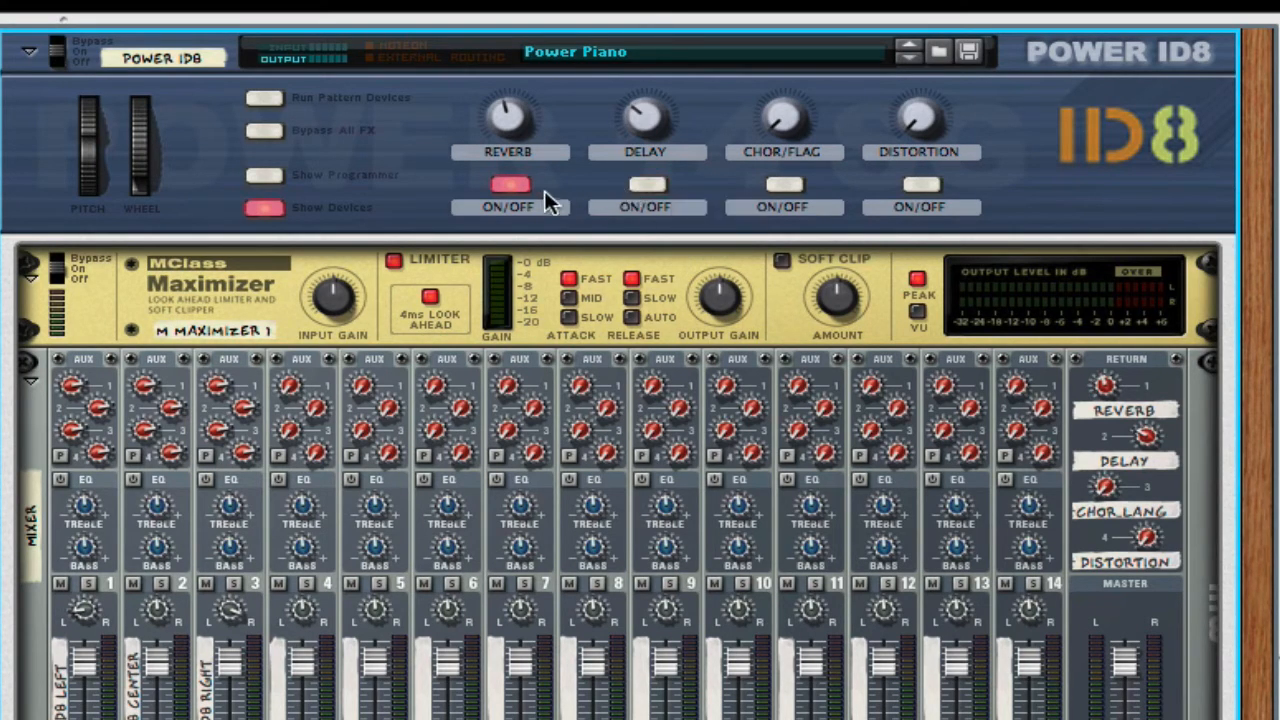
pyautogui.click(520, 183)
pyautogui.moveTo(625, 114); pyautogui.dragTo(625, 172)
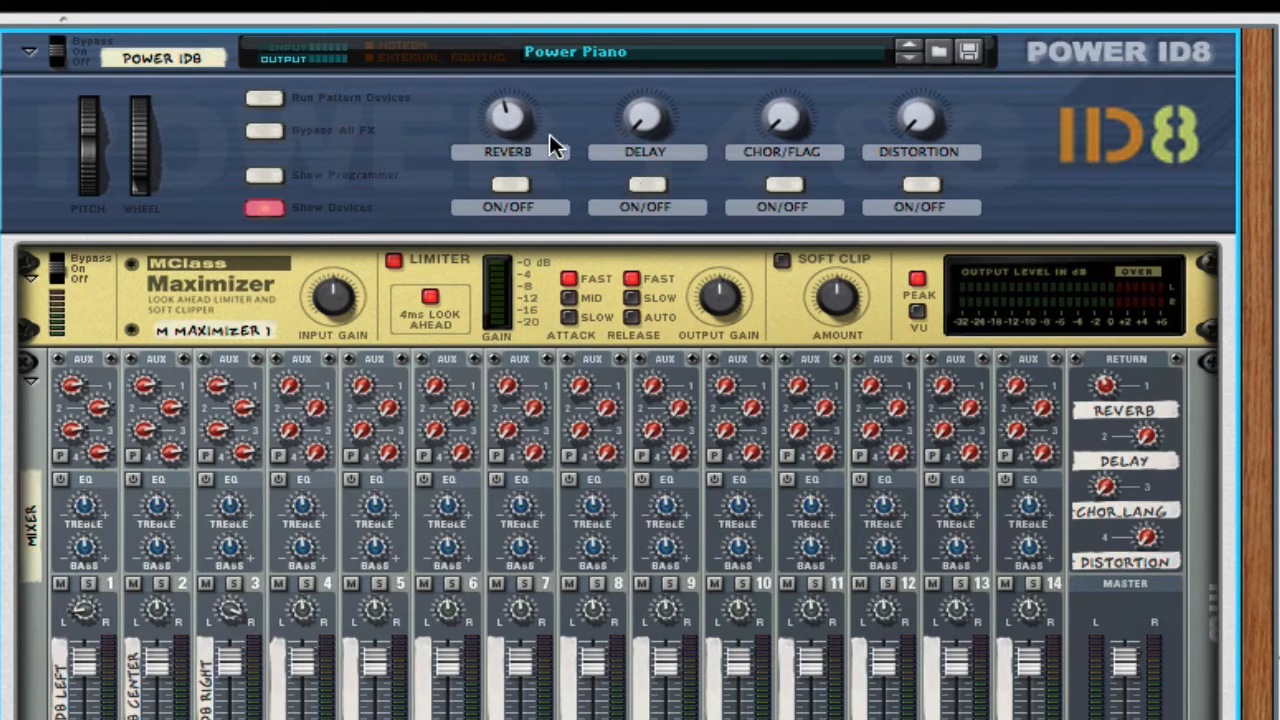
pyautogui.moveTo(520, 125); pyautogui.dragTo(488, 175)
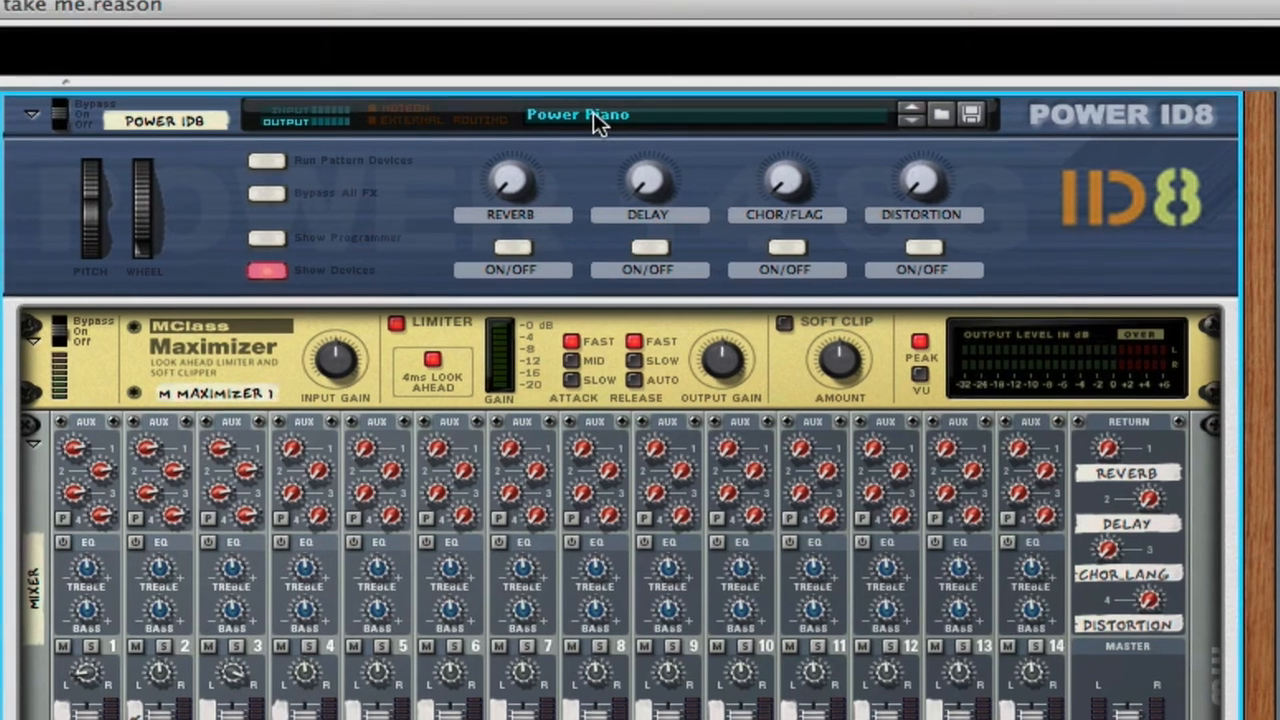
# Step: Audition the Vibe Piano patch in the Power ID8 Combinator and replace it with Tokyo Piano
pyautogui.click(591, 52)
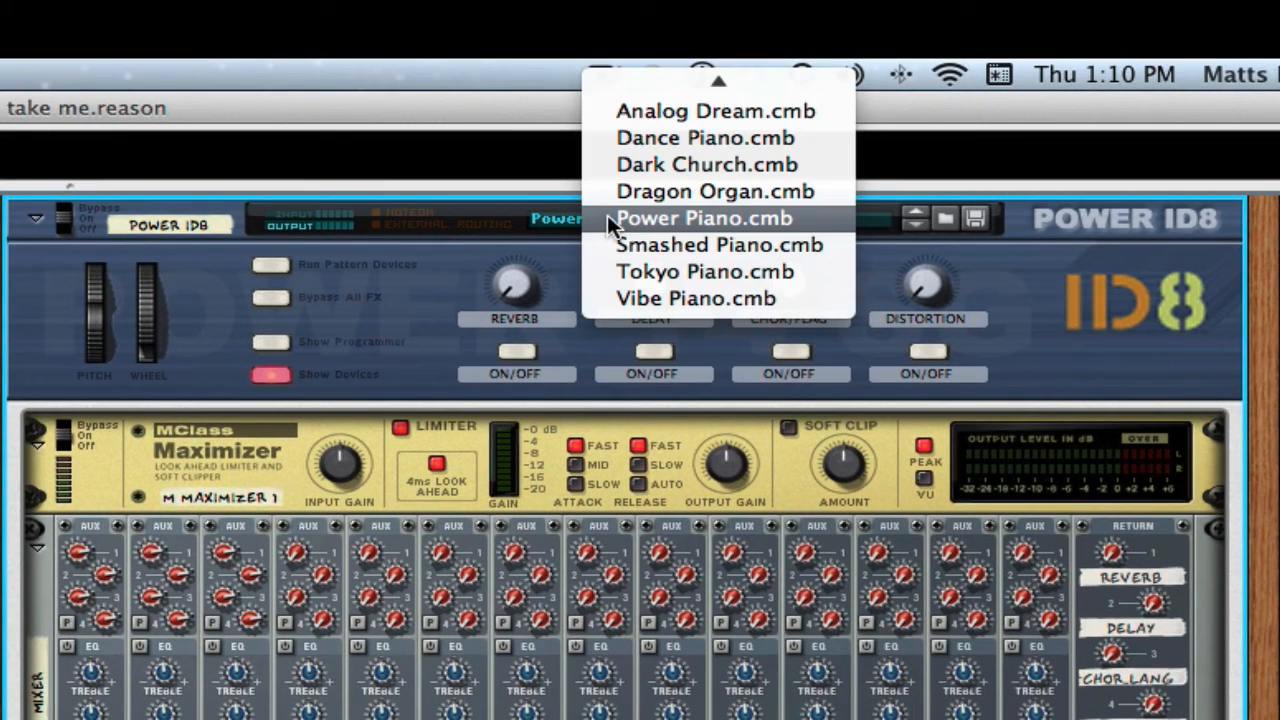
pyautogui.click(660, 298)
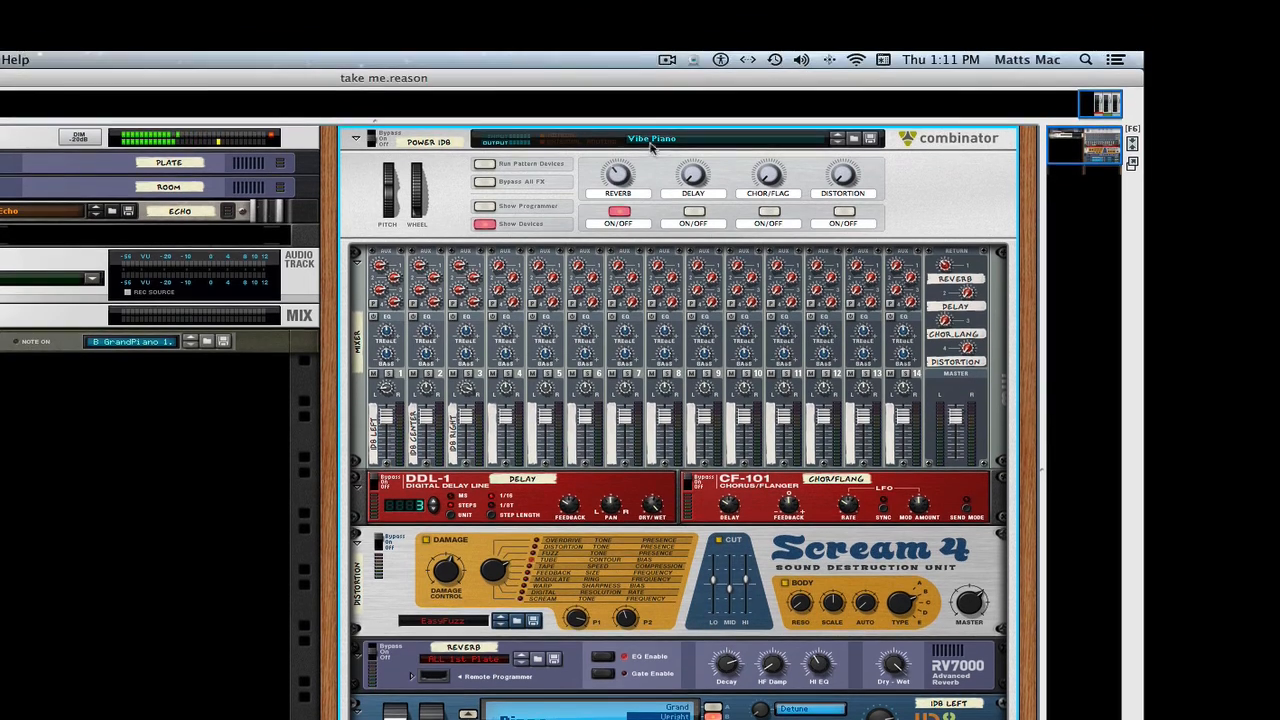
pyautogui.click(650, 144)
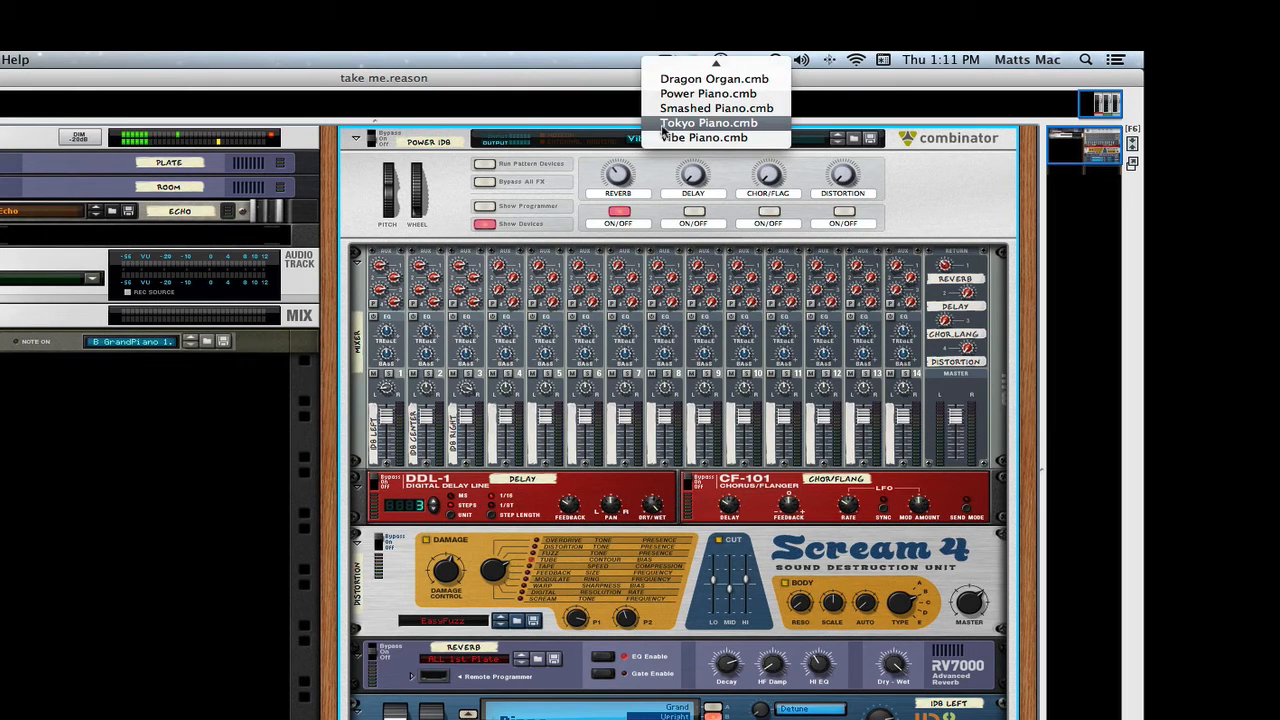
pyautogui.click(663, 124)
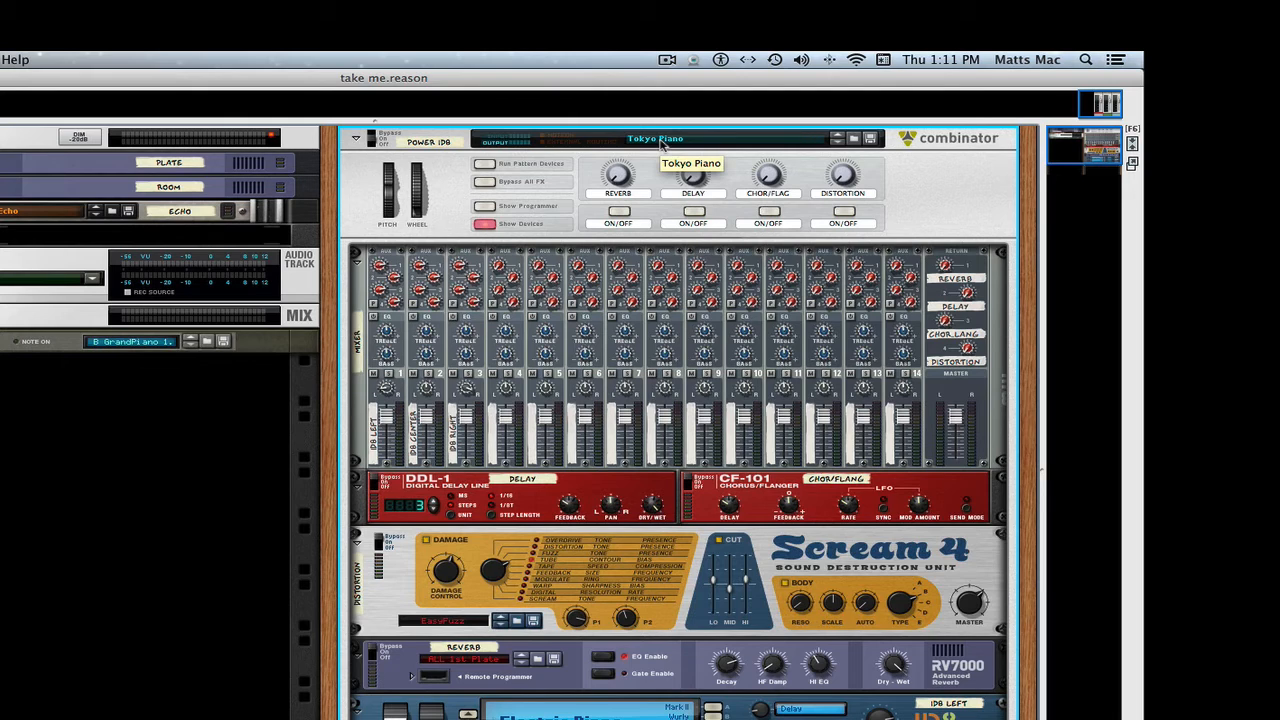
# Step: Audition the Dragon Organ patch in the Power ID8 Combinator and replace it with Analog Dream
pyautogui.click(660, 142)
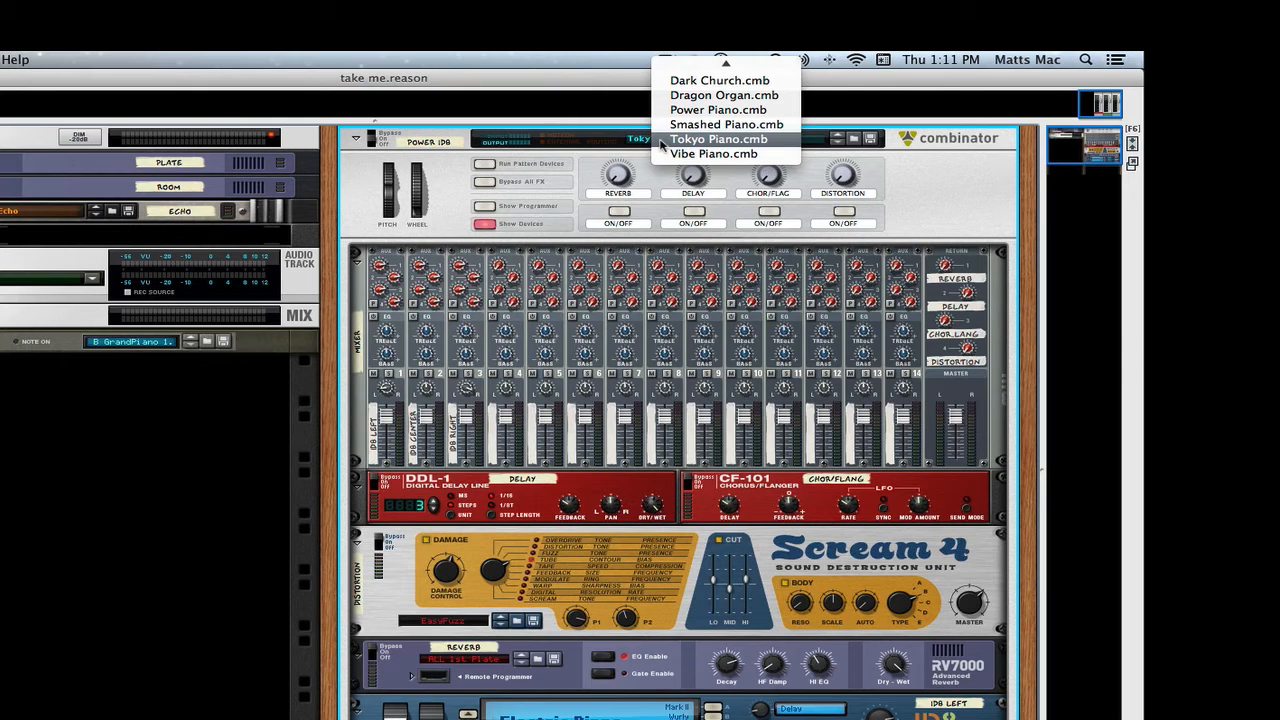
pyautogui.click(718, 97)
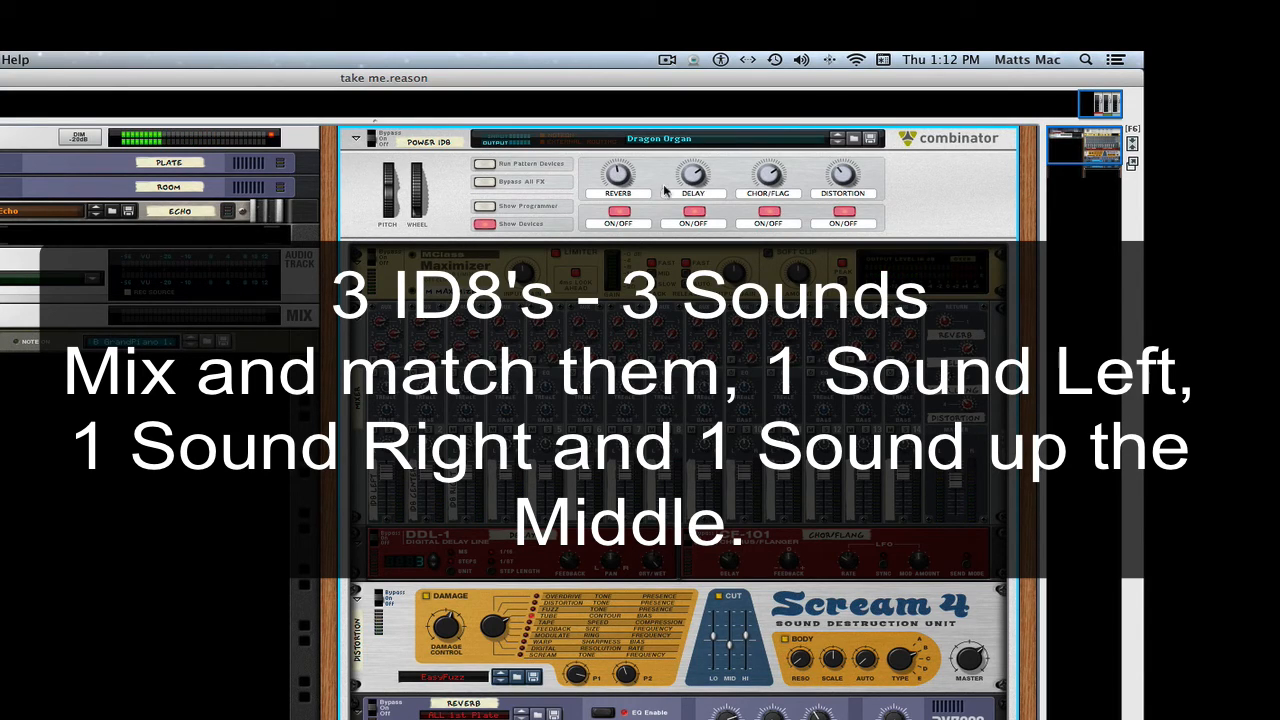
pyautogui.click(661, 143)
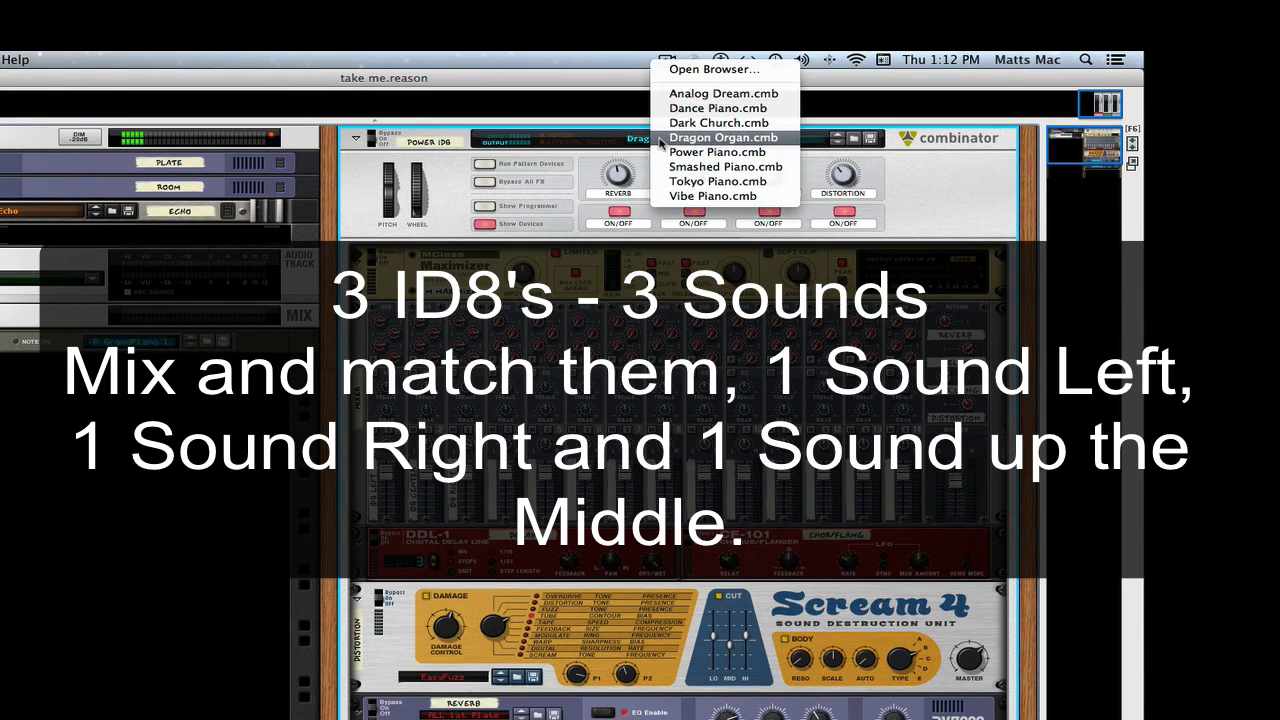
pyautogui.click(716, 93)
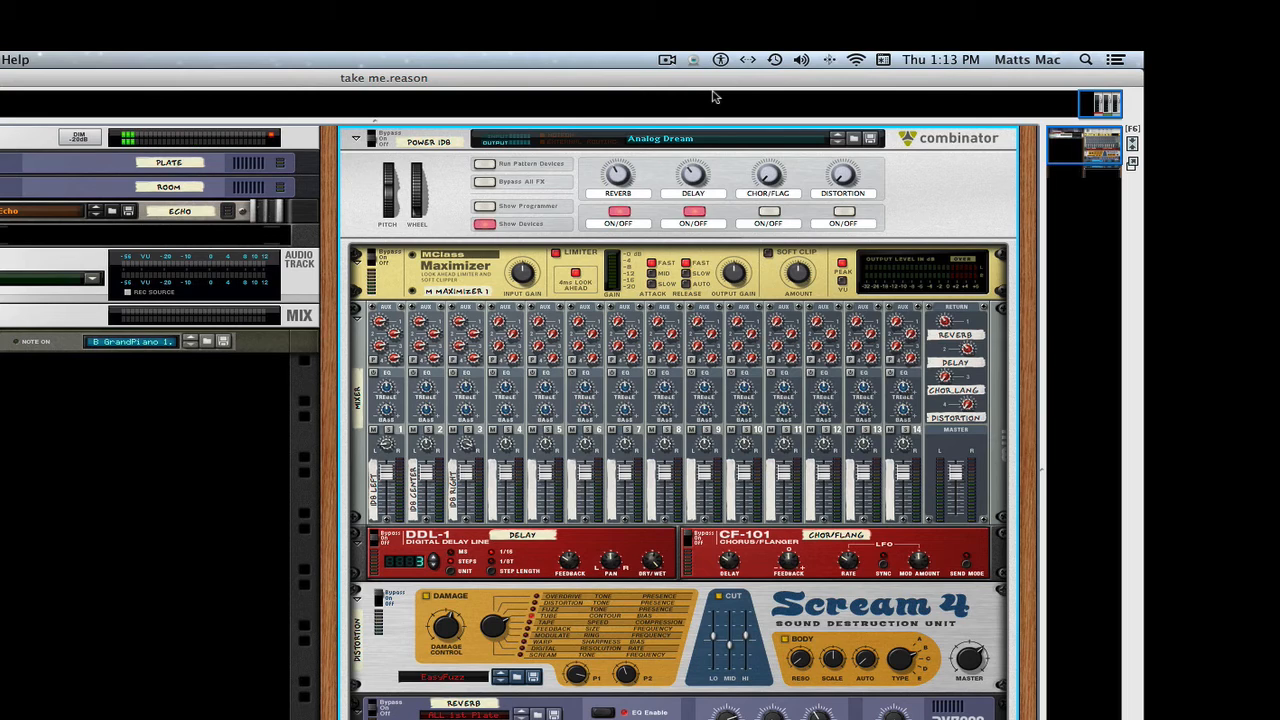
# Step: Check the Combinator's available patches and examine the three ID8 devices used by the Analog Dream patch
pyautogui.click(666, 139)
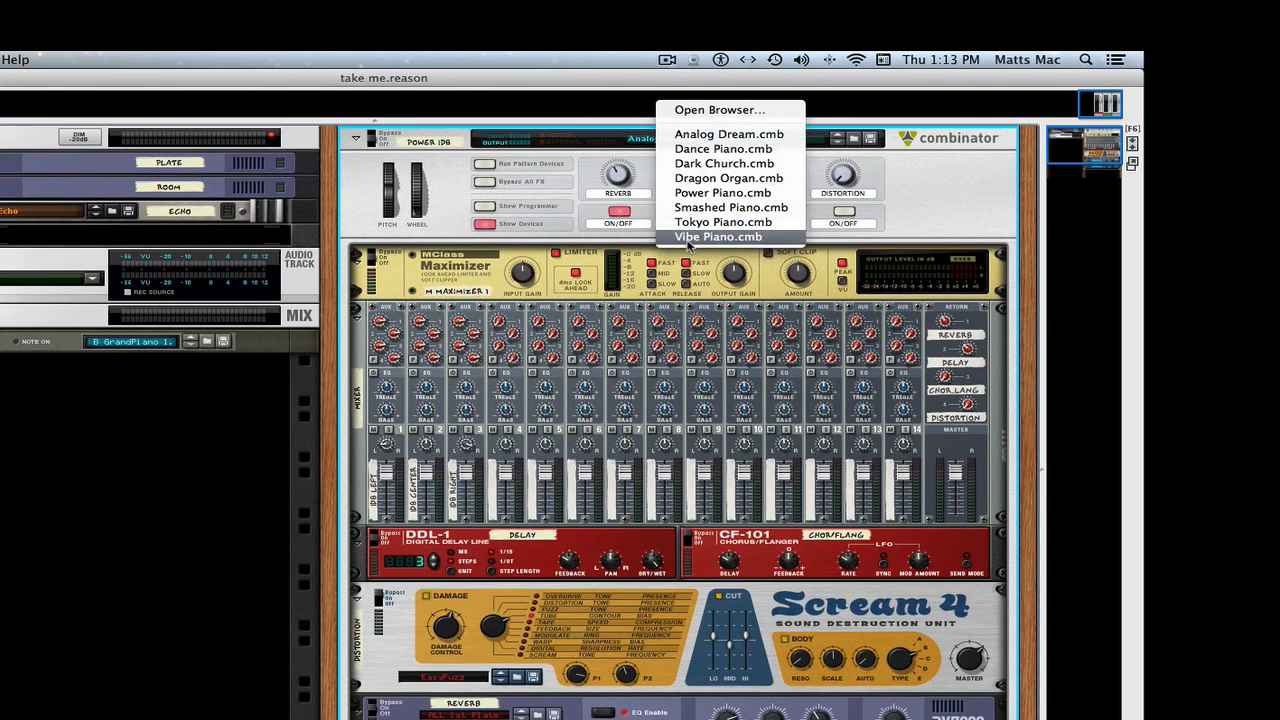
pyautogui.click(792, 136)
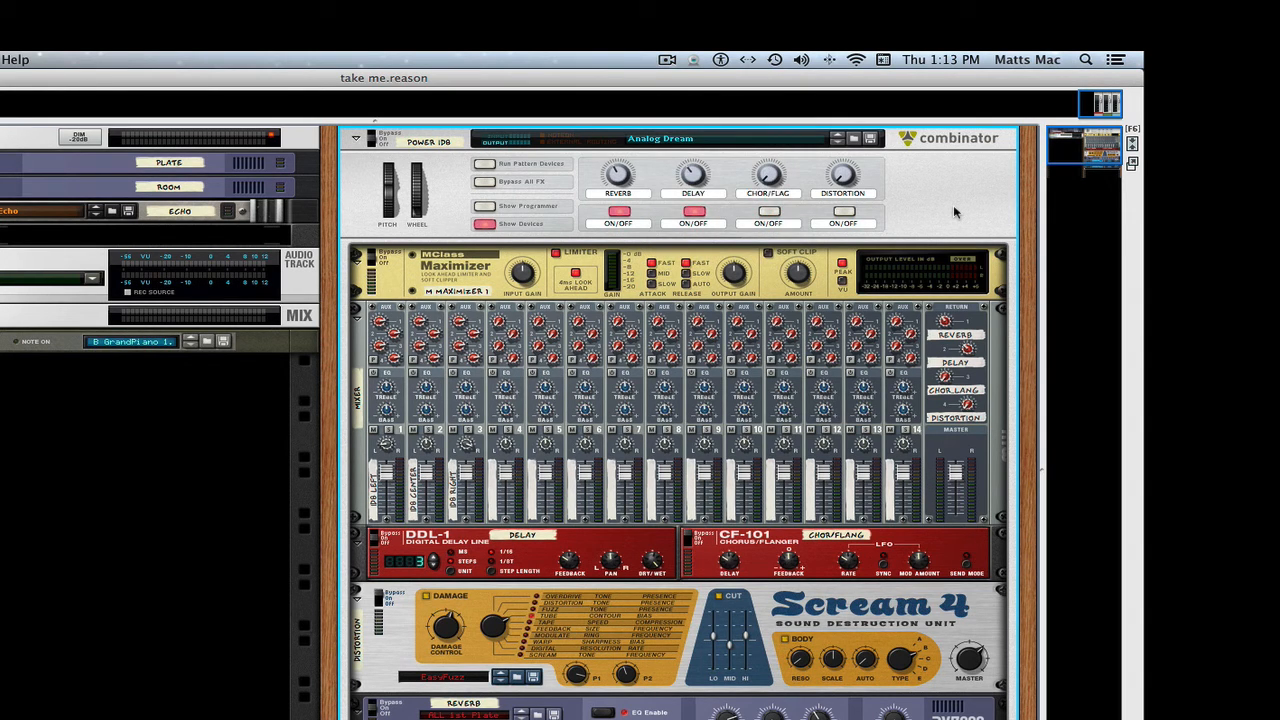
pyautogui.scroll(-5, 953, 205)
pyautogui.scroll(-5, 955, 211)
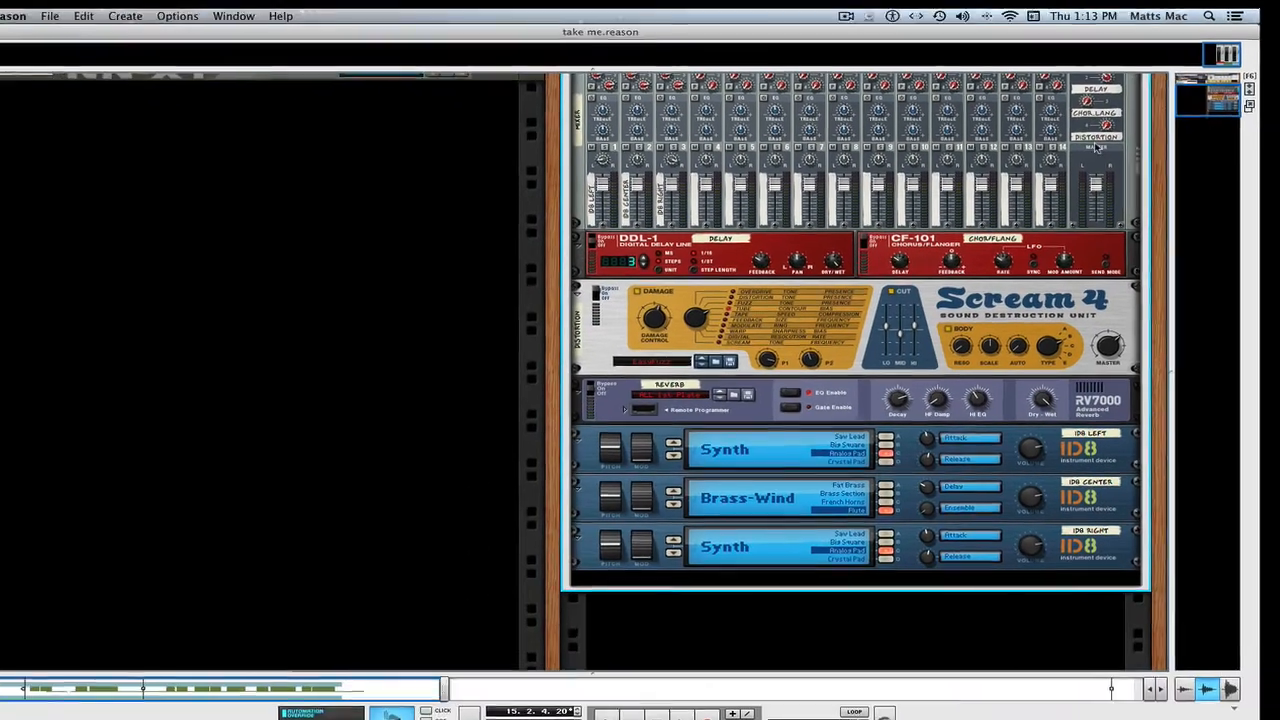
pyautogui.scroll(3, 1123, 136)
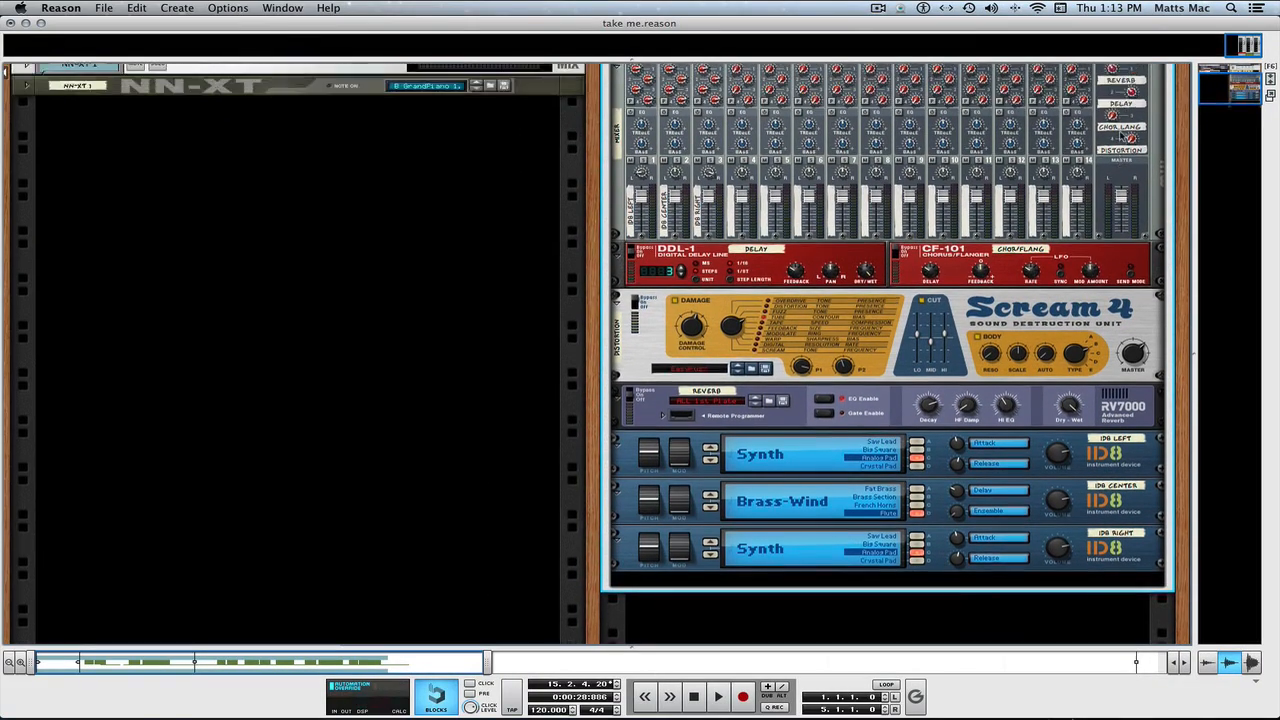
# Step: Unmute the NN-XT 1 track, play its first four-bar clip in a loop, and play the Power ID8 clip over the same bars for comparison
pyautogui.press('F7')
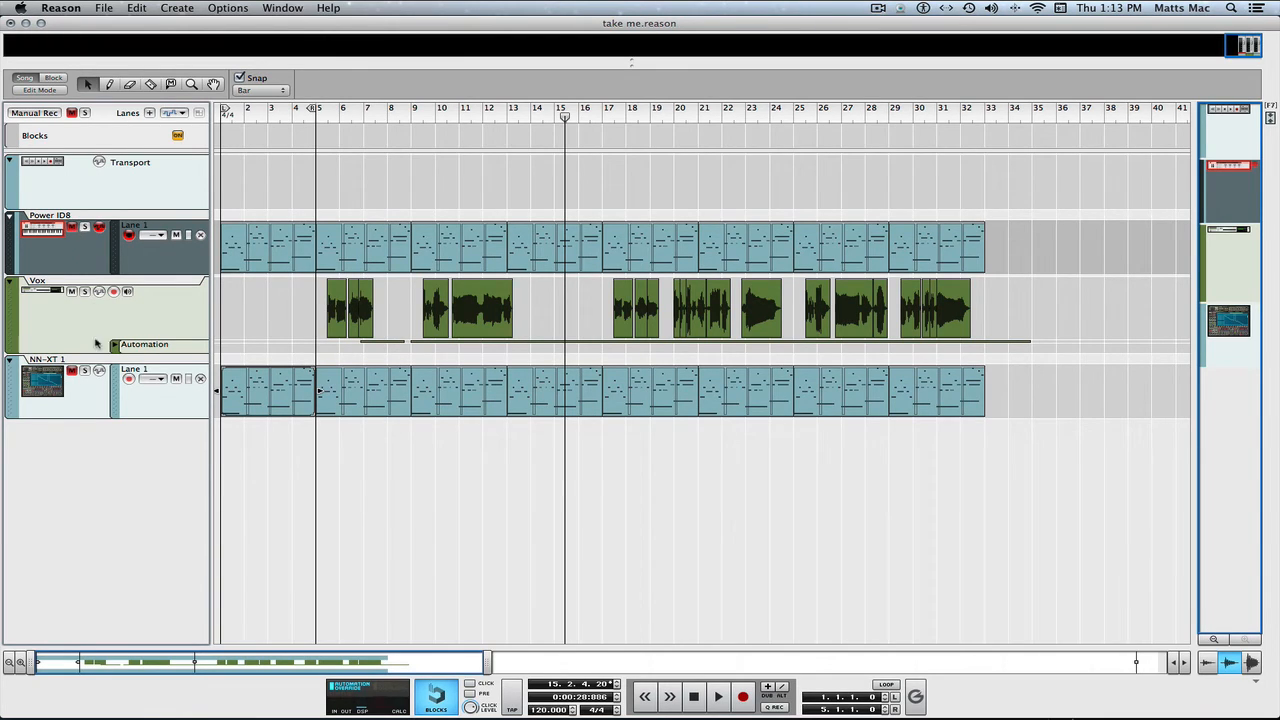
pyautogui.click(72, 371)
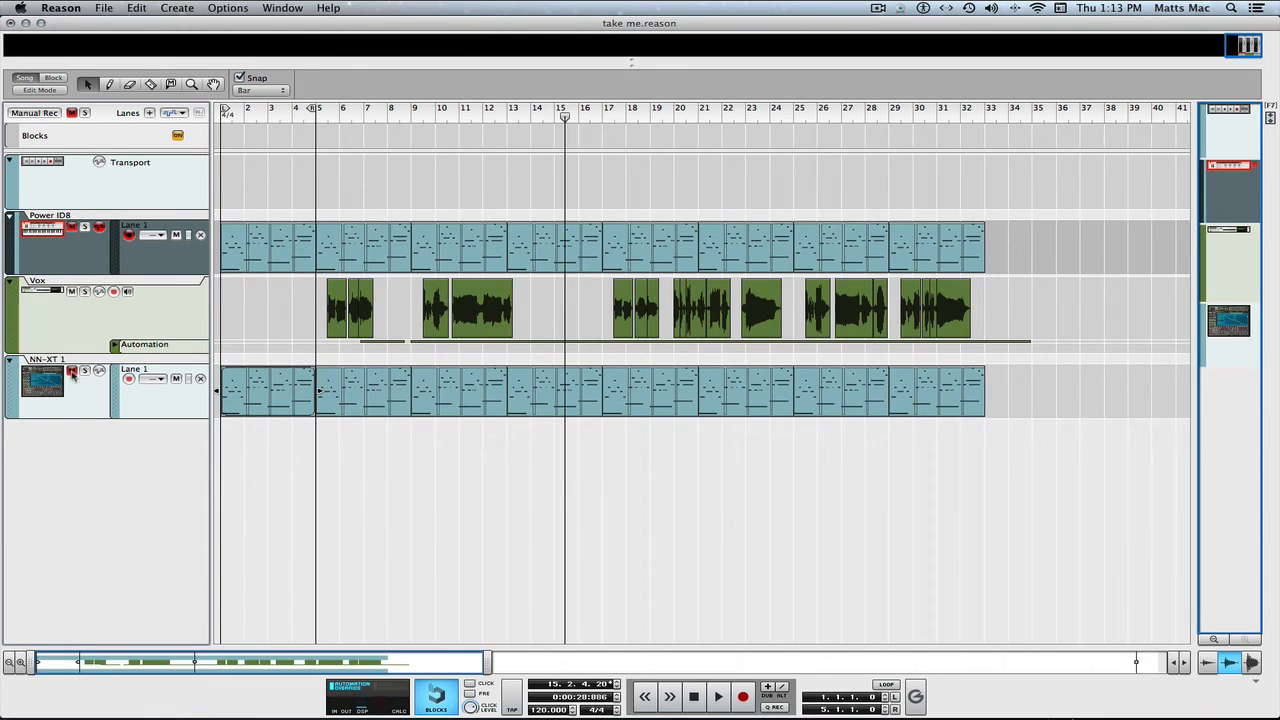
pyautogui.click(258, 395)
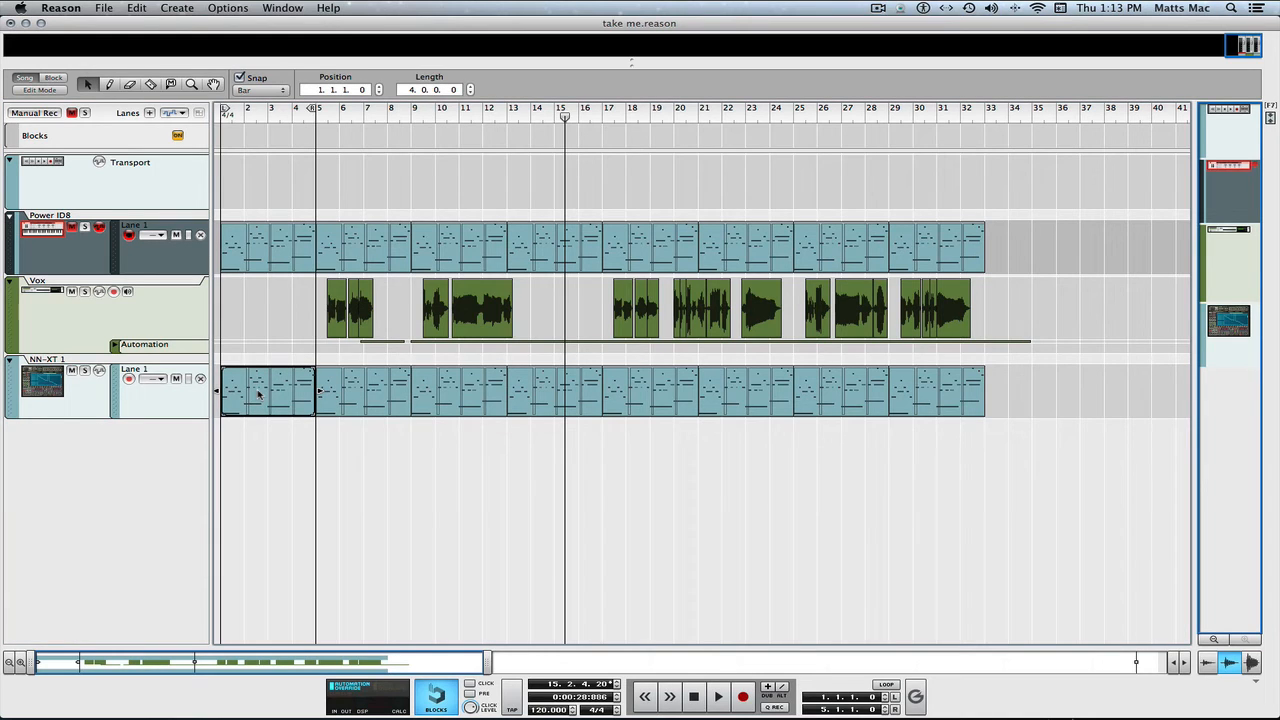
pyautogui.press('p')
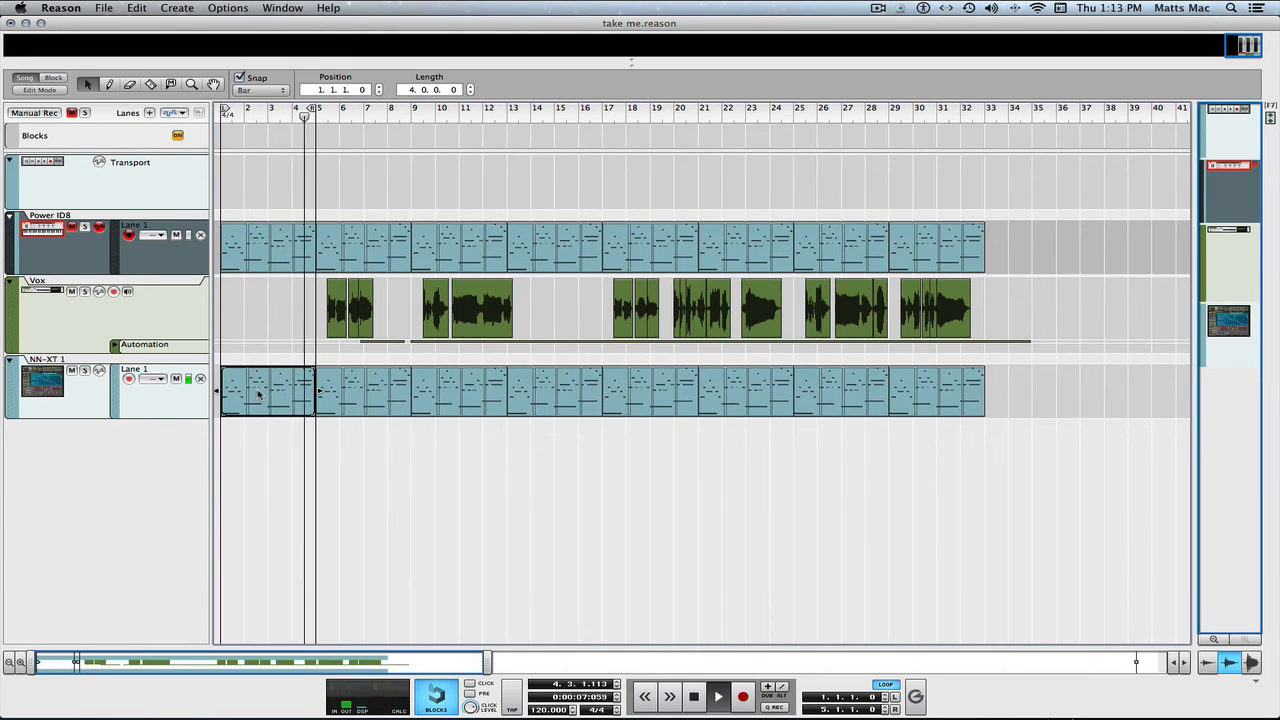
pyautogui.press('space')
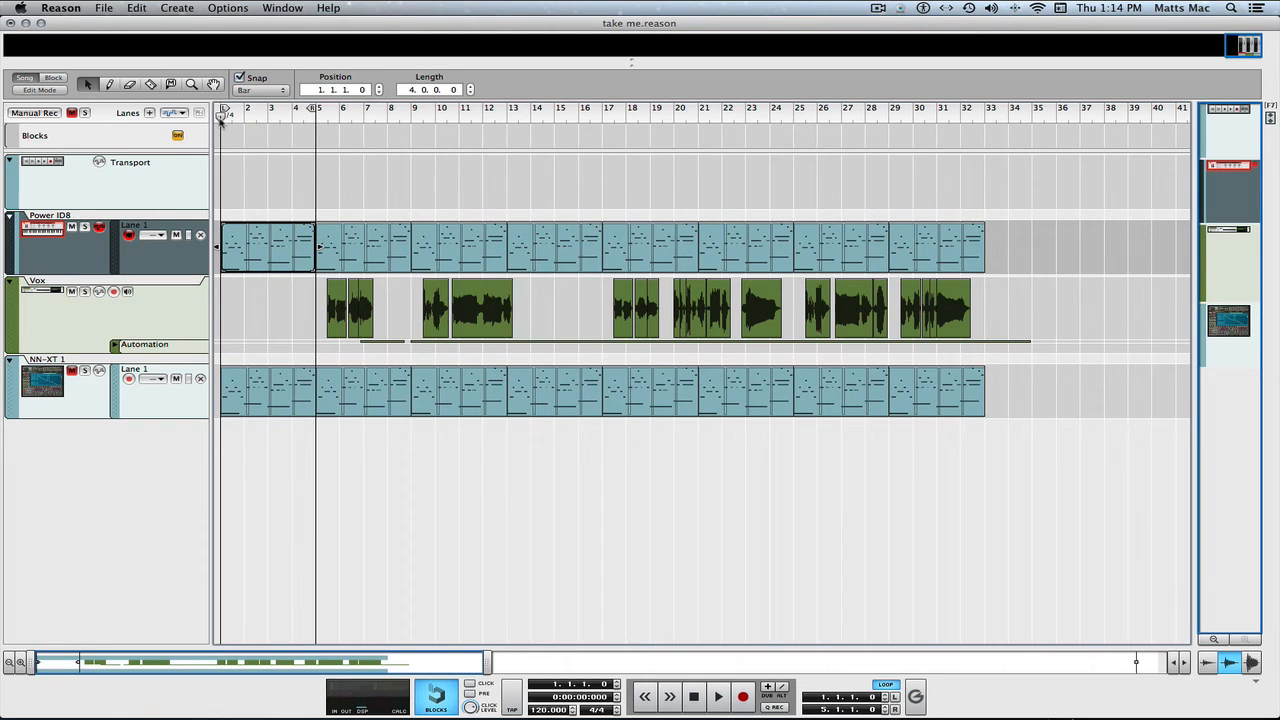
pyautogui.press('space')
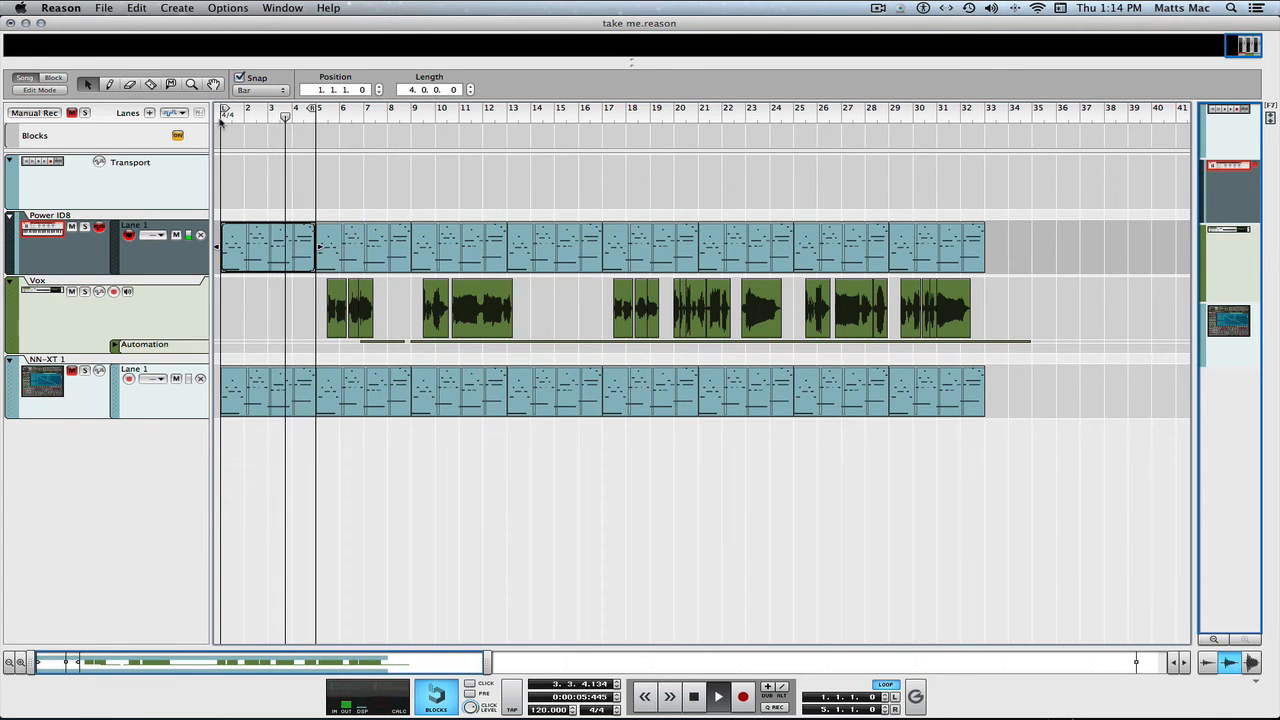
pyautogui.press('space')
# Step: Examine the Power Piano patch's three ID8 devices and the Combinator's effects and mixer in the rack
pyautogui.press('F6')
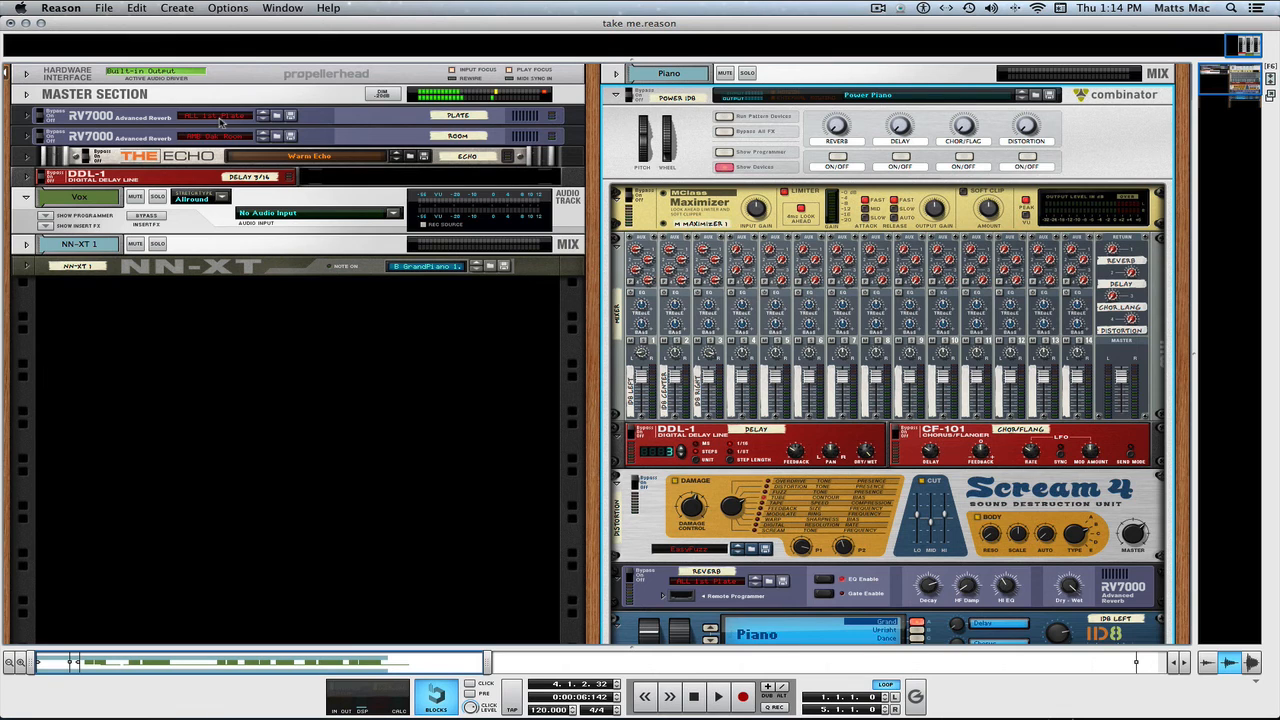
pyautogui.scroll(-6, 789, 326)
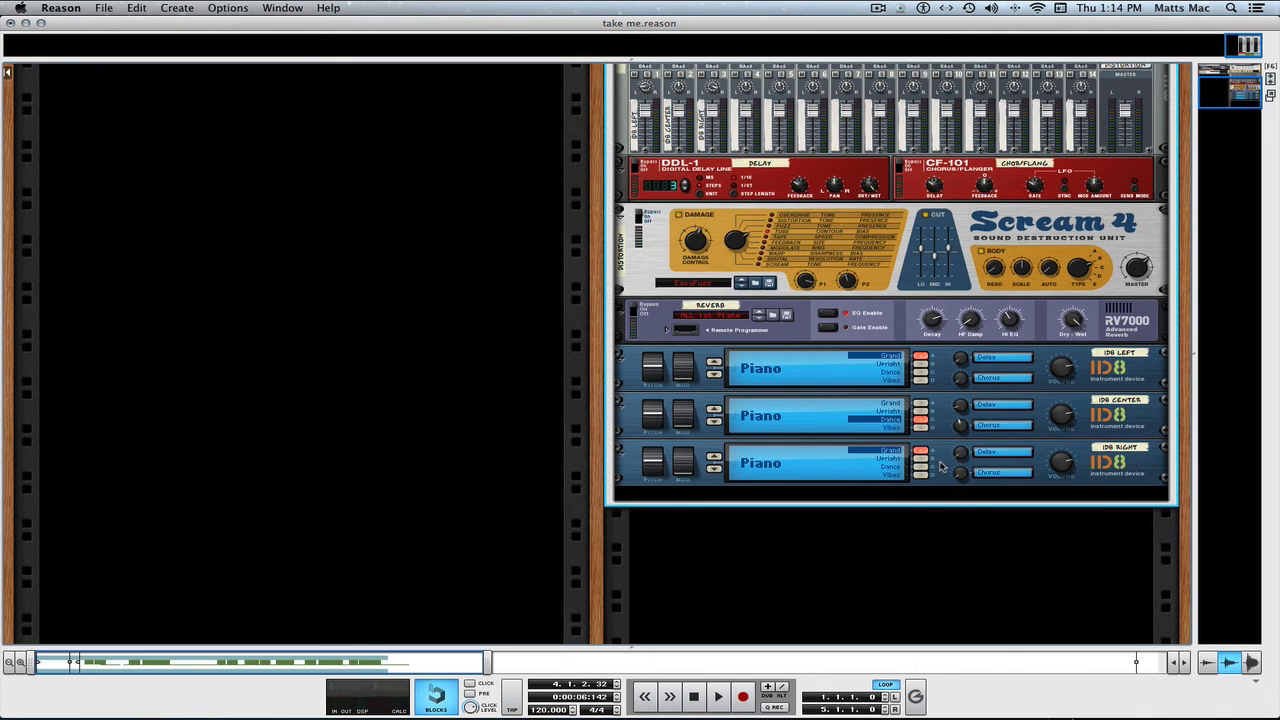
pyautogui.scroll(3, 942, 462)
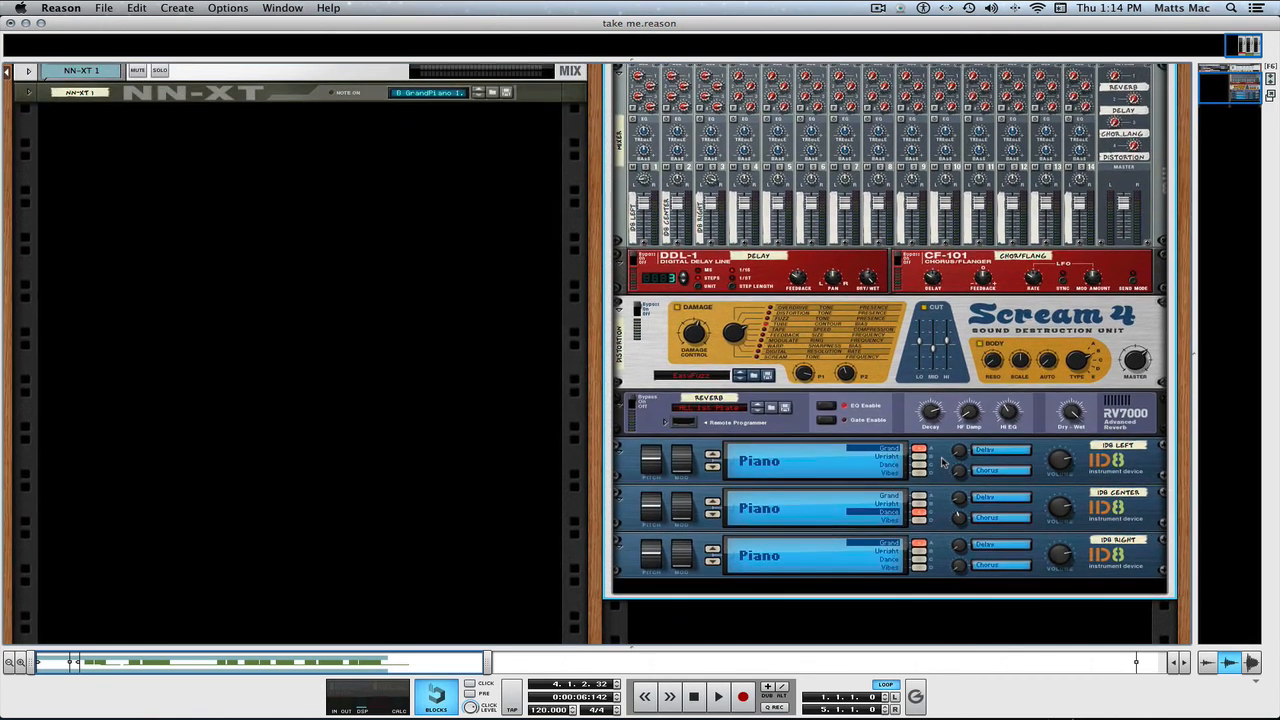
pyautogui.scroll(5, 942, 462)
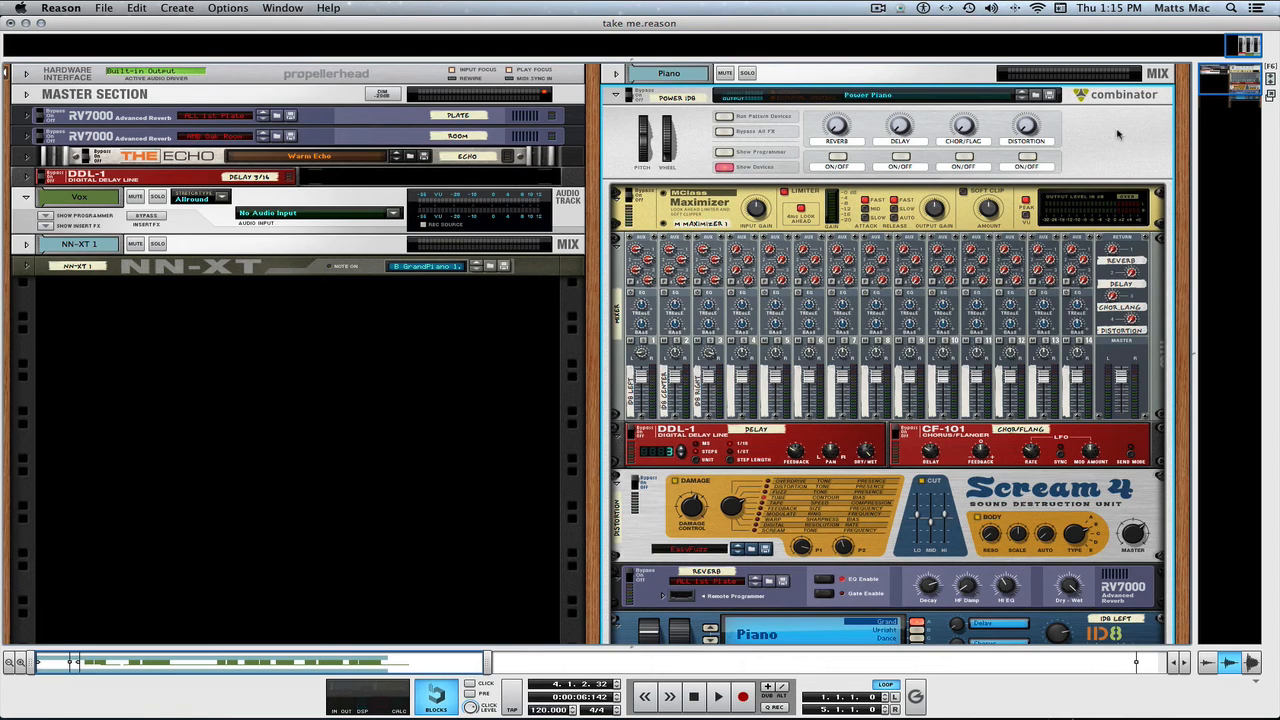
# Step: Return to the sequencer and move the song position to the start of bar 1
pyautogui.press('F7')
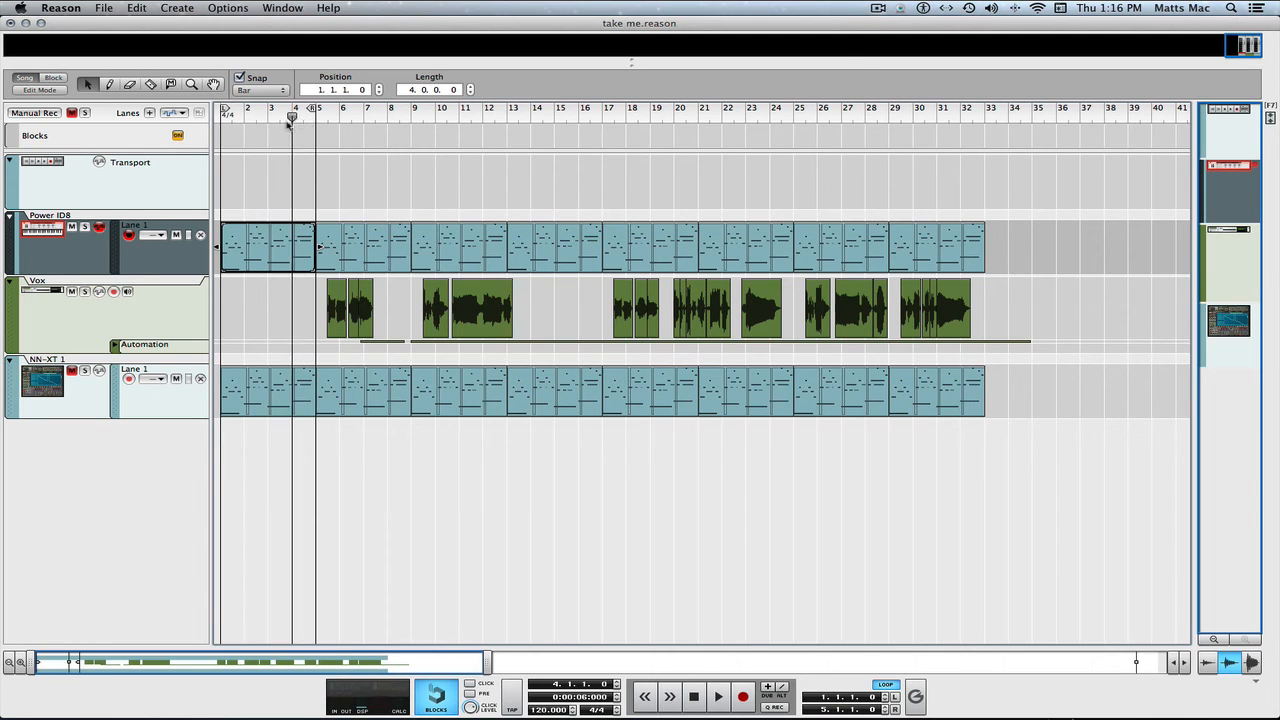
pyautogui.moveTo(294, 116); pyautogui.dragTo(205, 120)
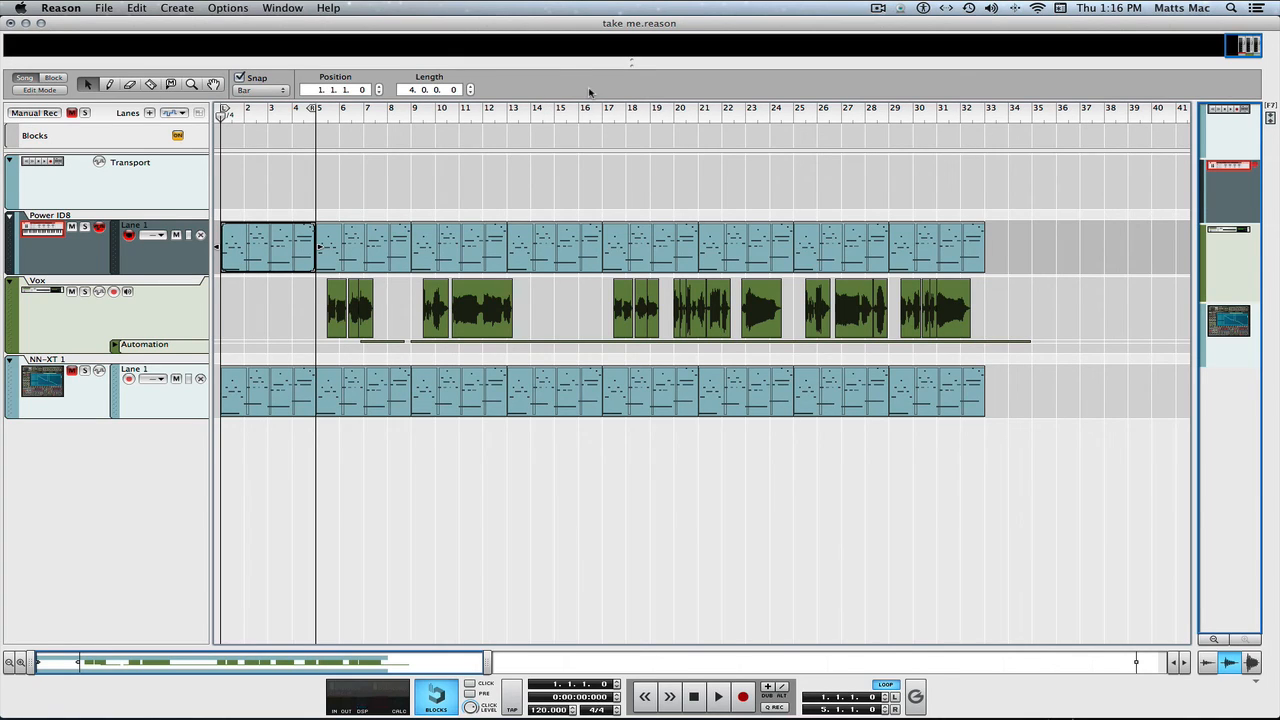